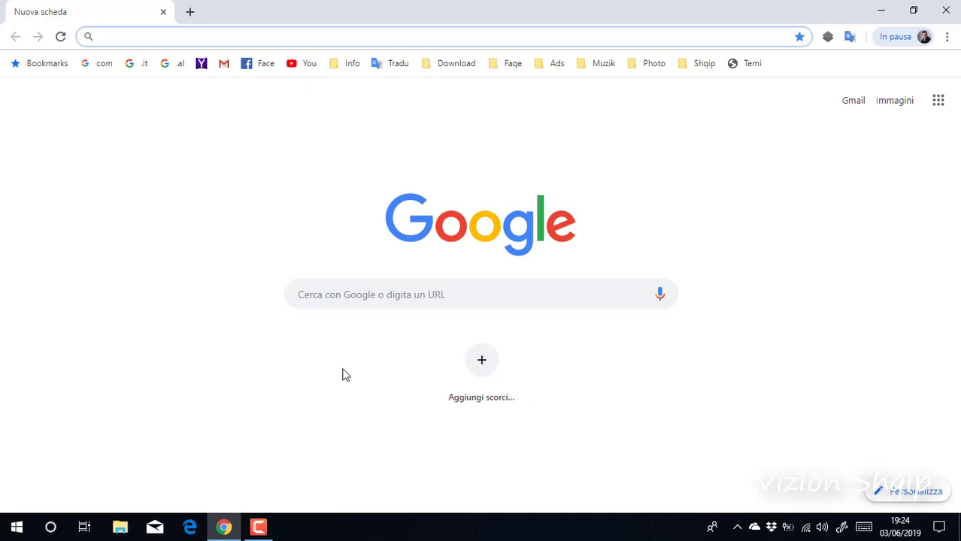
- Search the web for "e-albania" in a new browser tab and open the official e-Albania portal
{"action": "left_click", "coordinate": [191, 13]}
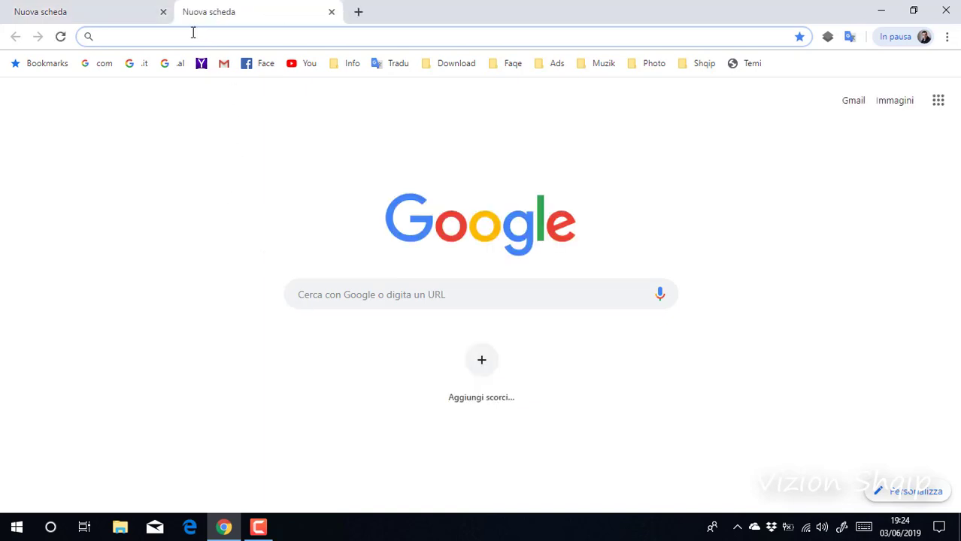
{"action": "type", "text": "e-a"}
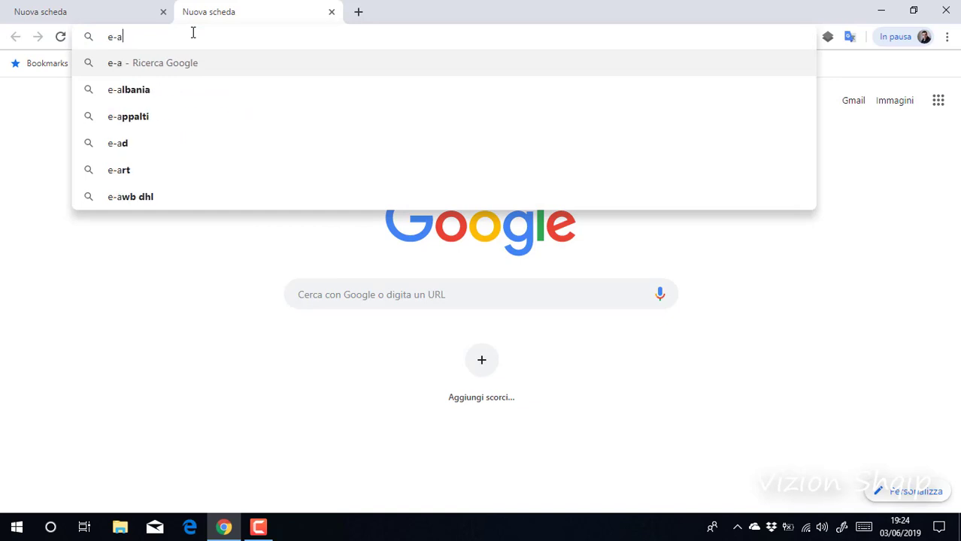
{"action": "type", "text": "lbania"}
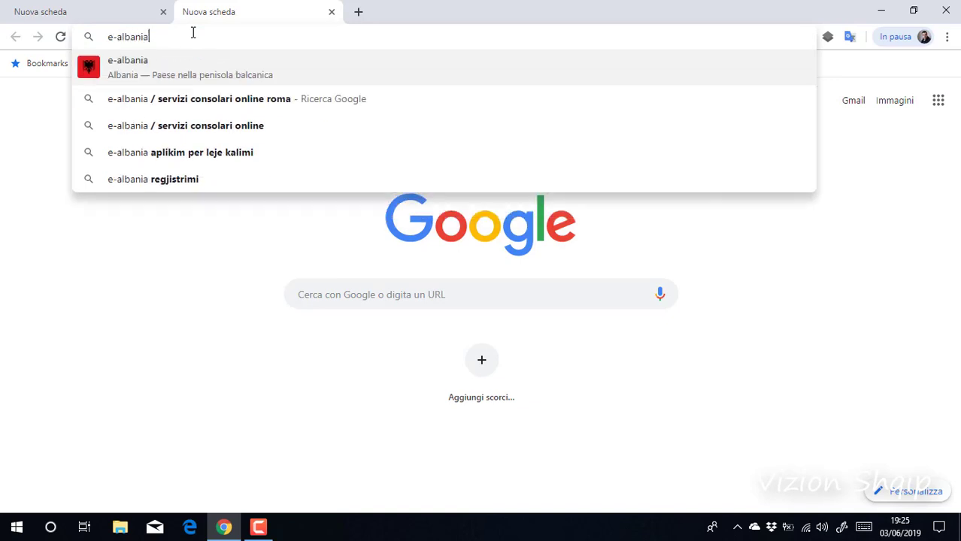
{"action": "key", "text": "Return"}
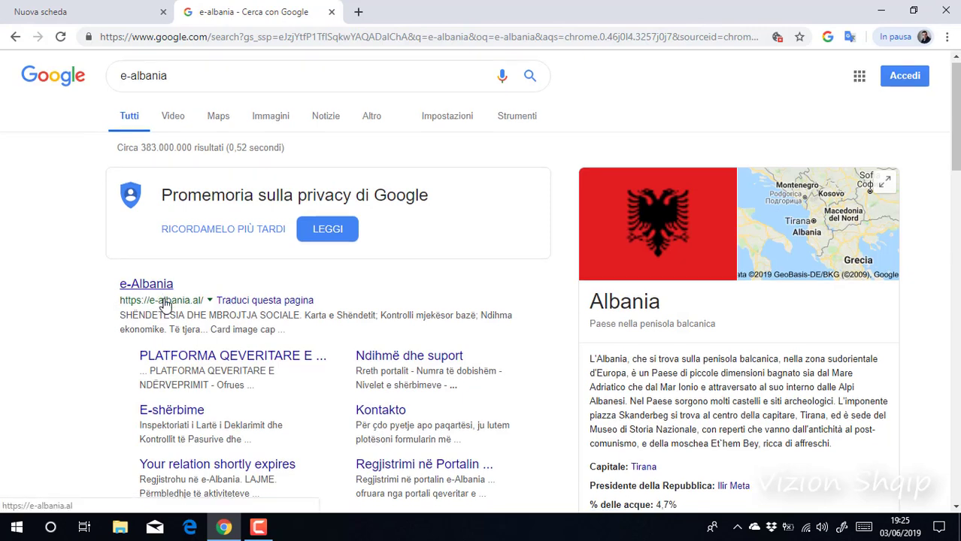
{"action": "scroll", "coordinate": [167, 229], "scroll_direction": "down", "scroll_amount": 2}
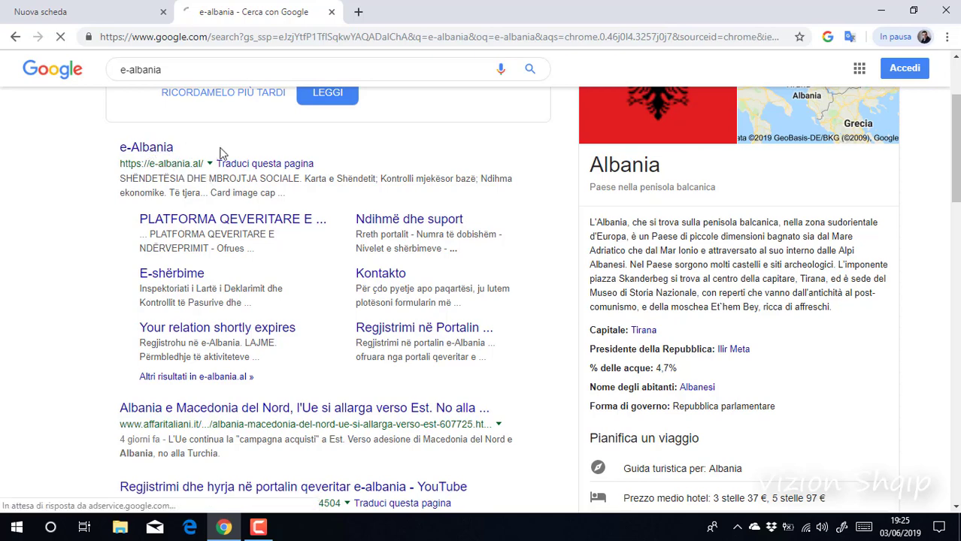
{"action": "left_click", "coordinate": [150, 147]}
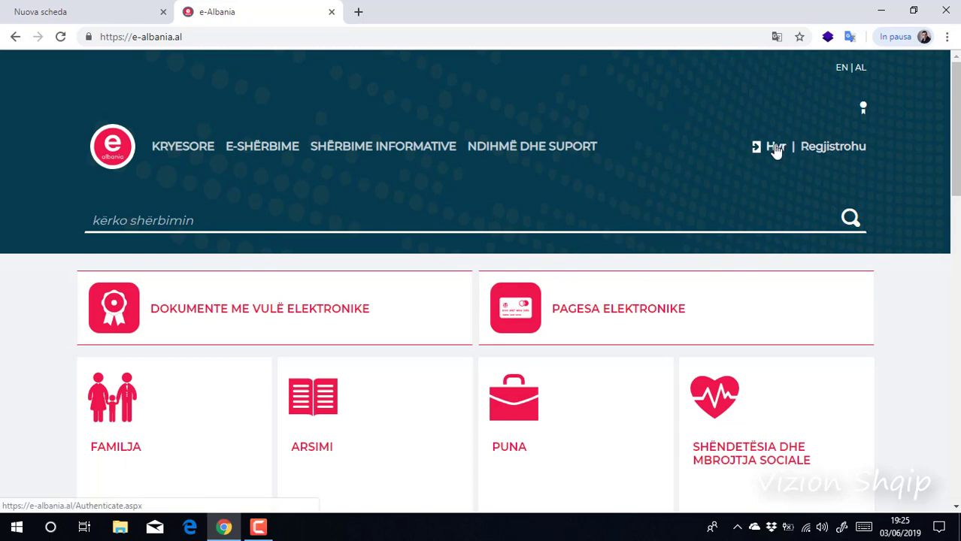
- Look over the service categories on the e-Albania home page and open the user registration page
{"action": "scroll", "coordinate": [752, 196], "scroll_direction": "down", "scroll_amount": 5}
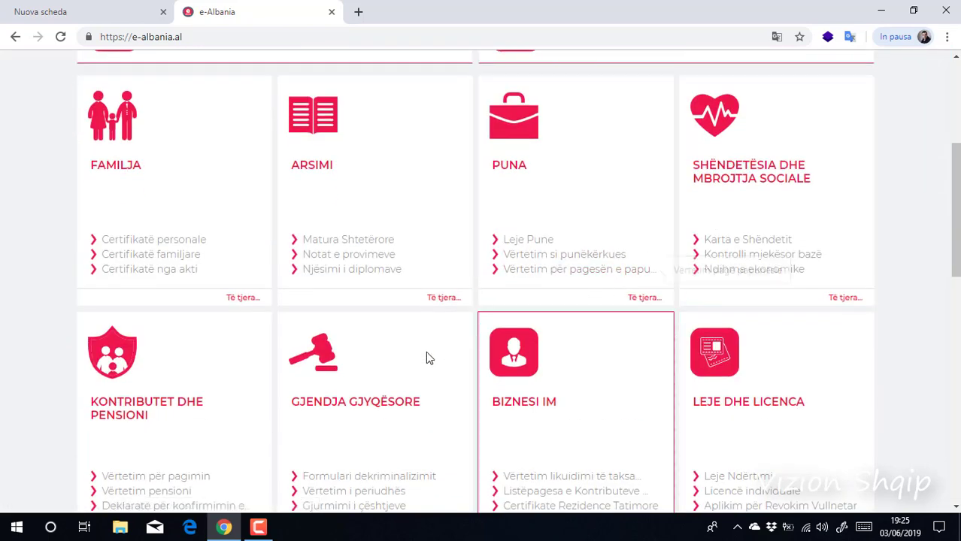
{"action": "scroll", "coordinate": [425, 359], "scroll_direction": "up", "scroll_amount": 5}
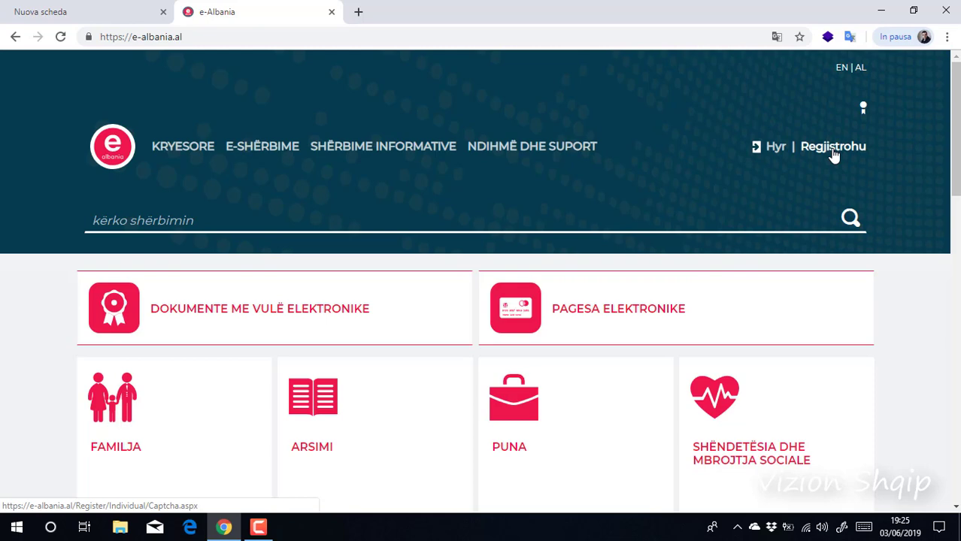
{"action": "scroll", "coordinate": [697, 172], "scroll_direction": "down", "scroll_amount": 5}
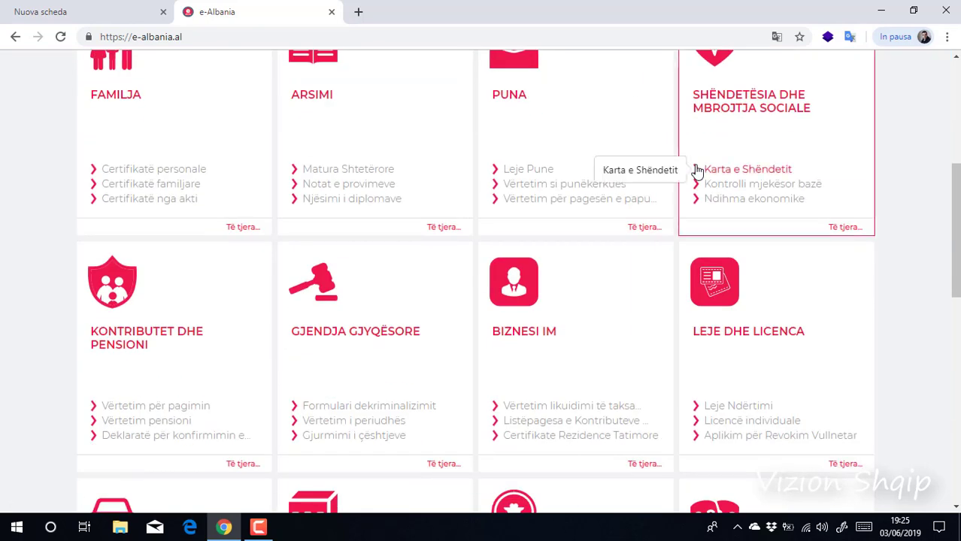
{"action": "scroll", "coordinate": [697, 172], "scroll_direction": "down", "scroll_amount": 2}
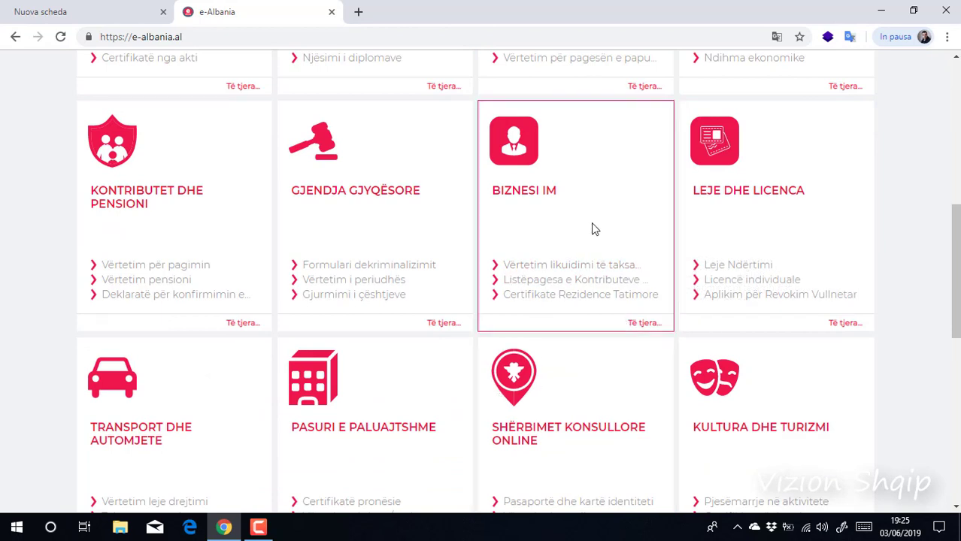
{"action": "scroll", "coordinate": [592, 227], "scroll_direction": "up", "scroll_amount": 1}
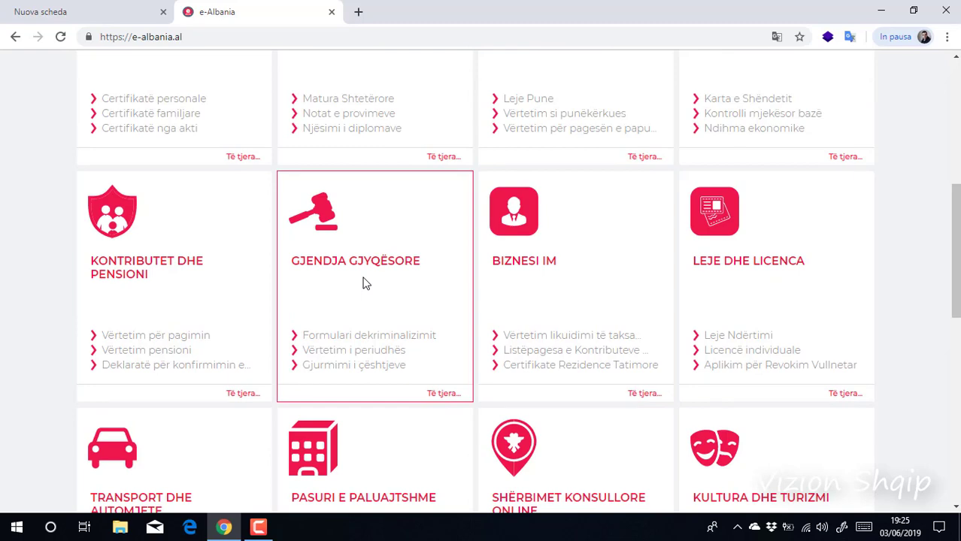
{"action": "scroll", "coordinate": [169, 285], "scroll_direction": "up", "scroll_amount": 6}
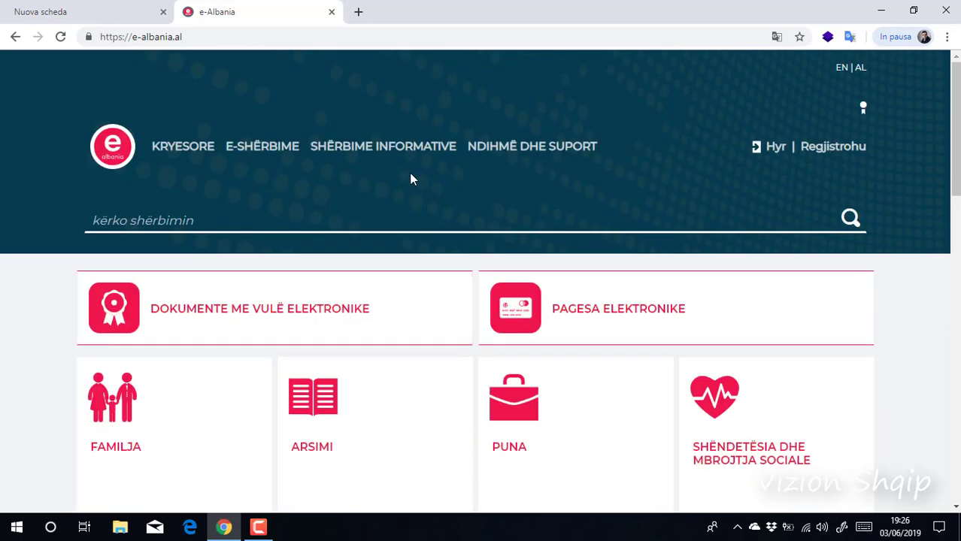
{"action": "left_click", "coordinate": [831, 146]}
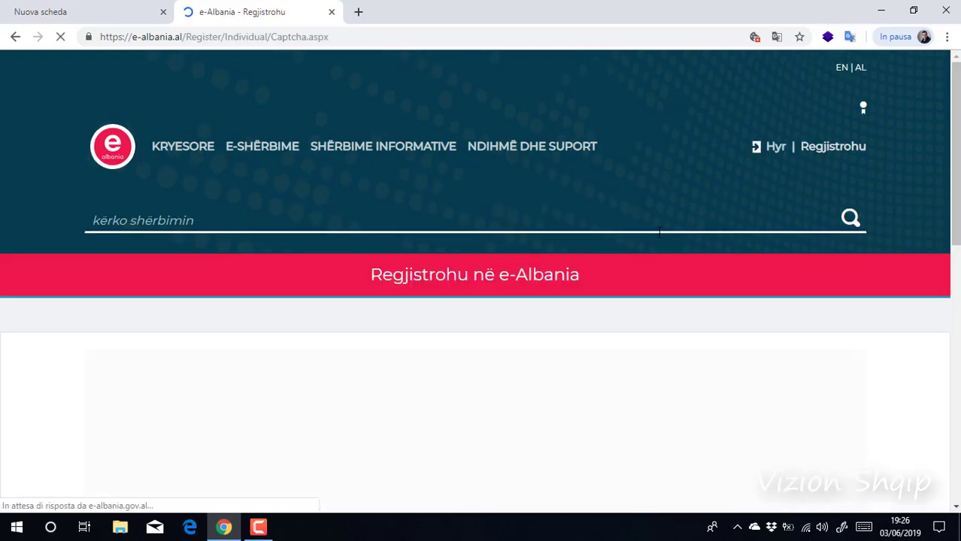
- Enter the CAPTCHA text from the image and continue to the registration form
{"action": "scroll", "coordinate": [659, 232], "scroll_direction": "down", "scroll_amount": 2}
{"action": "scroll", "coordinate": [660, 232], "scroll_direction": "up", "scroll_amount": 1}
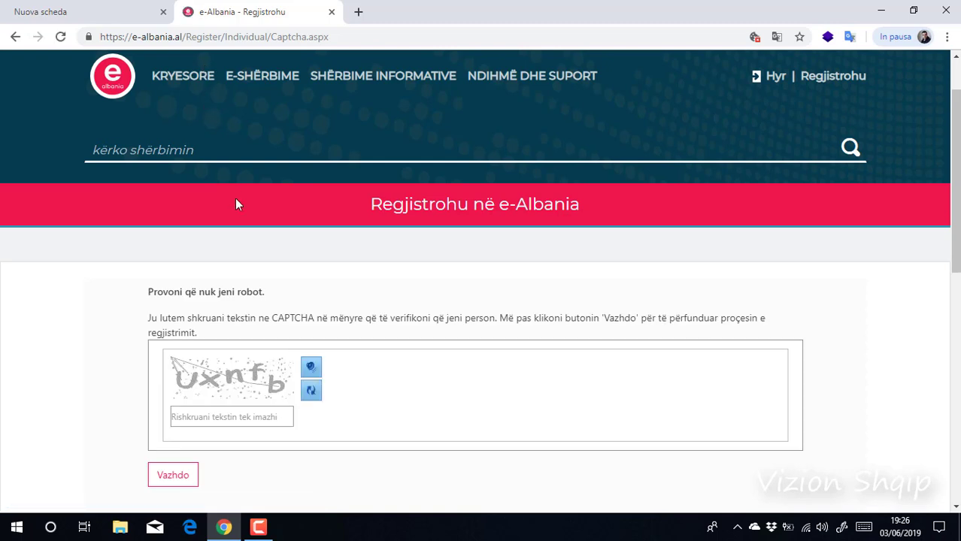
{"action": "scroll", "coordinate": [236, 204], "scroll_direction": "down", "scroll_amount": 2}
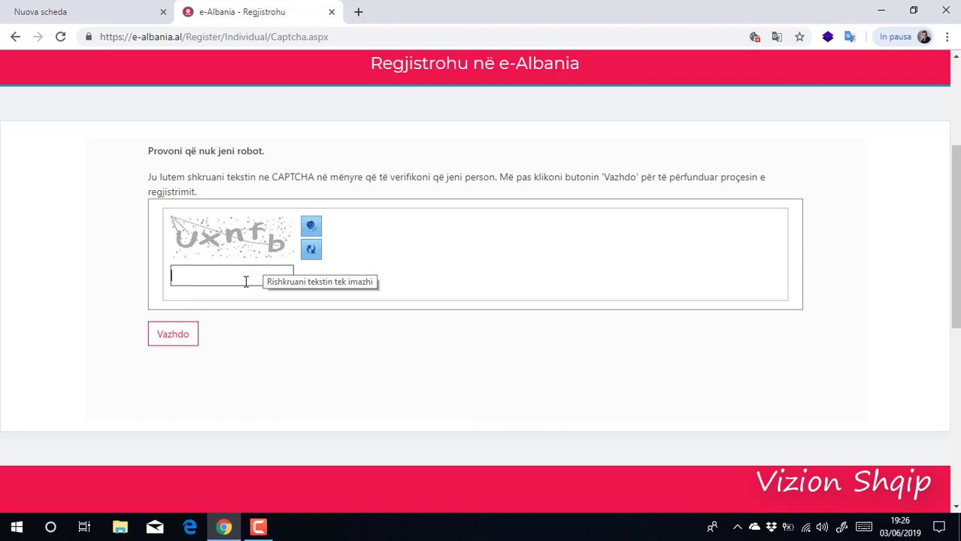
{"action": "type", "text": "ux"}
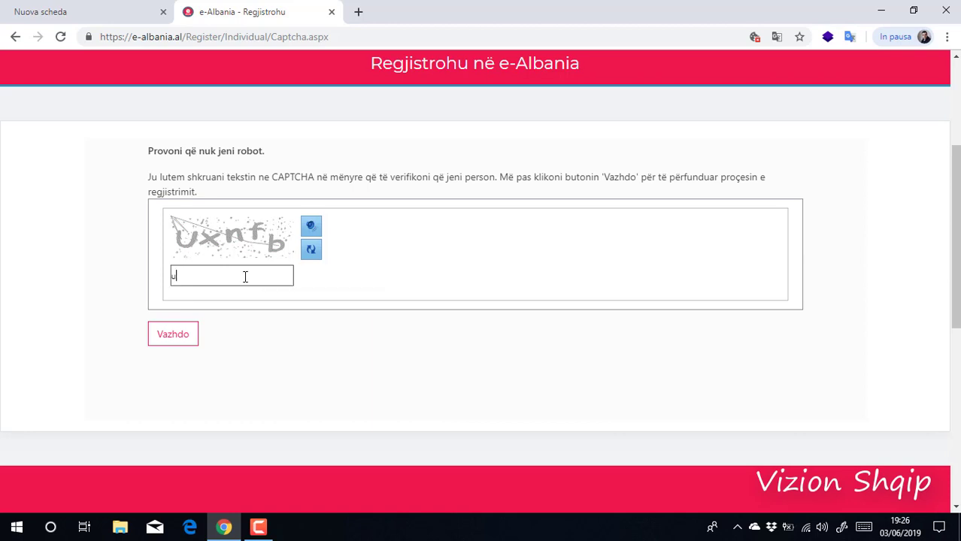
{"action": "type", "text": "nfb"}
{"action": "left_click", "coordinate": [194, 338]}
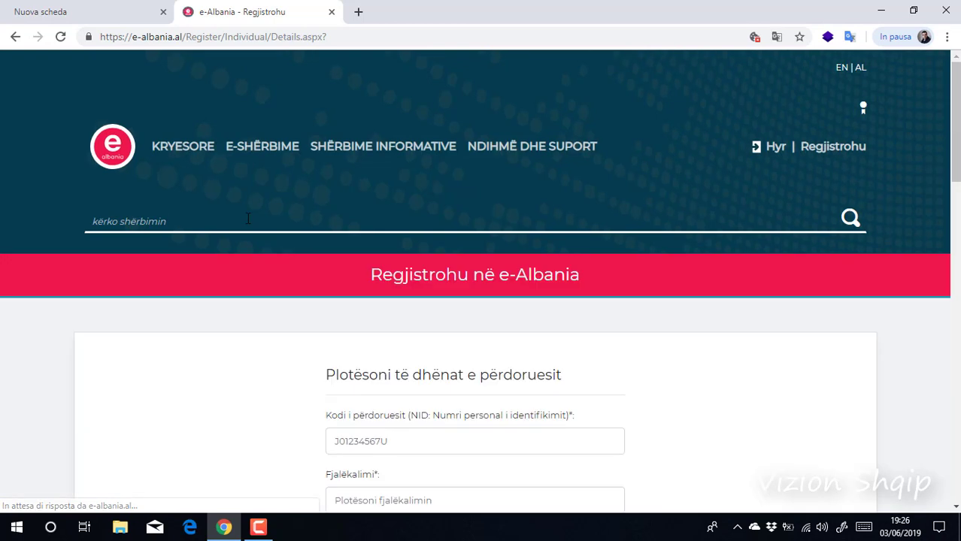
- Examine the requirements for the personal identification number and password fields in the registration form
{"action": "scroll", "coordinate": [247, 219], "scroll_direction": "down", "scroll_amount": 3}
{"action": "scroll", "coordinate": [355, 285], "scroll_direction": "up", "scroll_amount": 1}
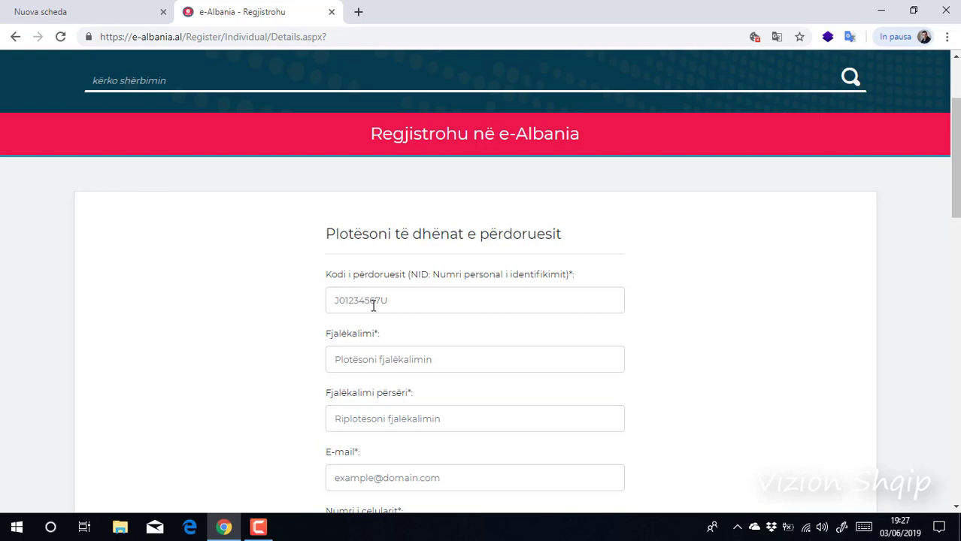
{"action": "left_click", "coordinate": [373, 305]}
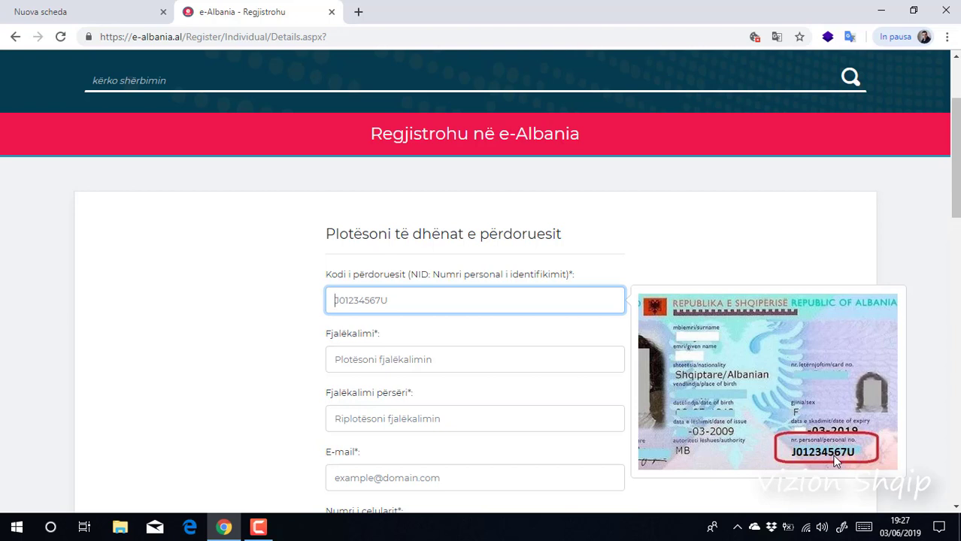
{"action": "scroll", "coordinate": [827, 459], "scroll_direction": "down", "scroll_amount": 2}
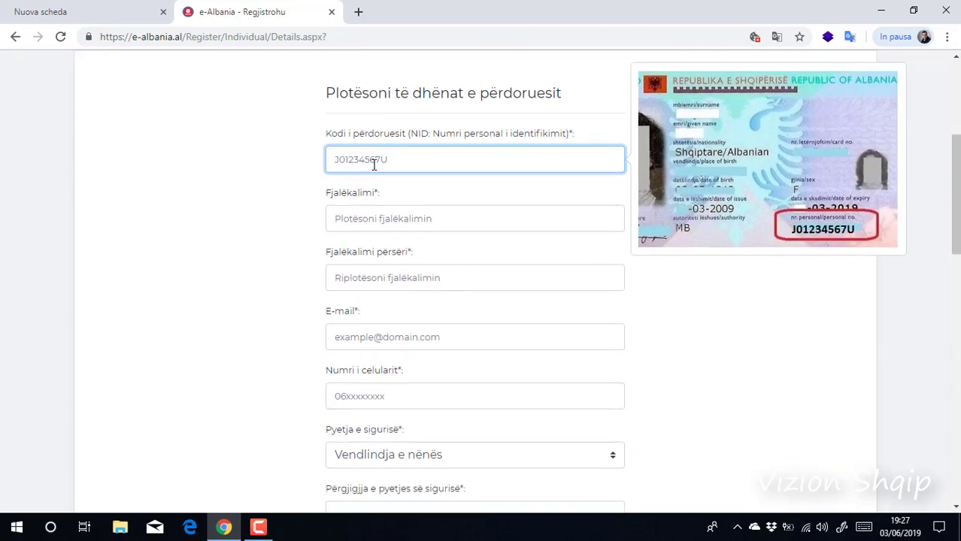
{"action": "left_click", "coordinate": [369, 218]}
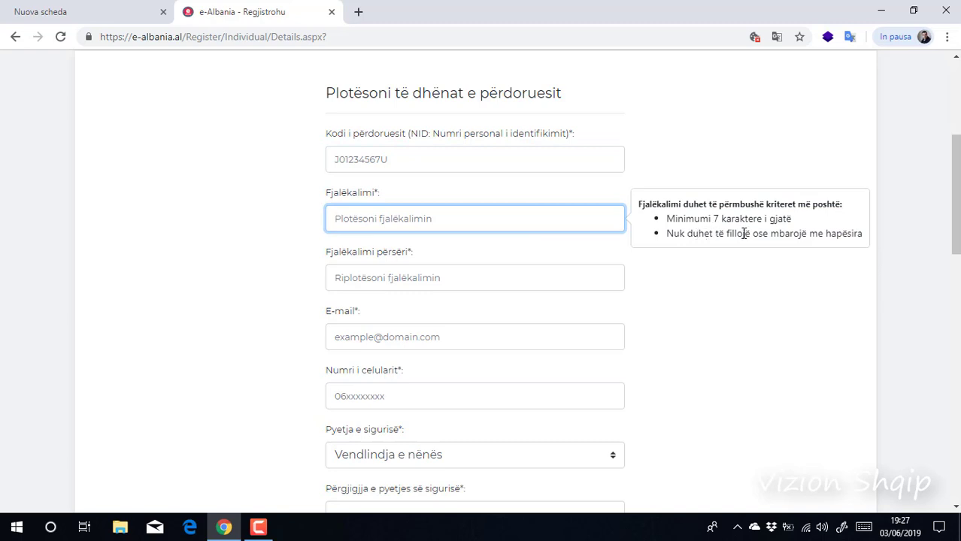
{"action": "scroll", "coordinate": [384, 211], "scroll_direction": "down", "scroll_amount": 1}
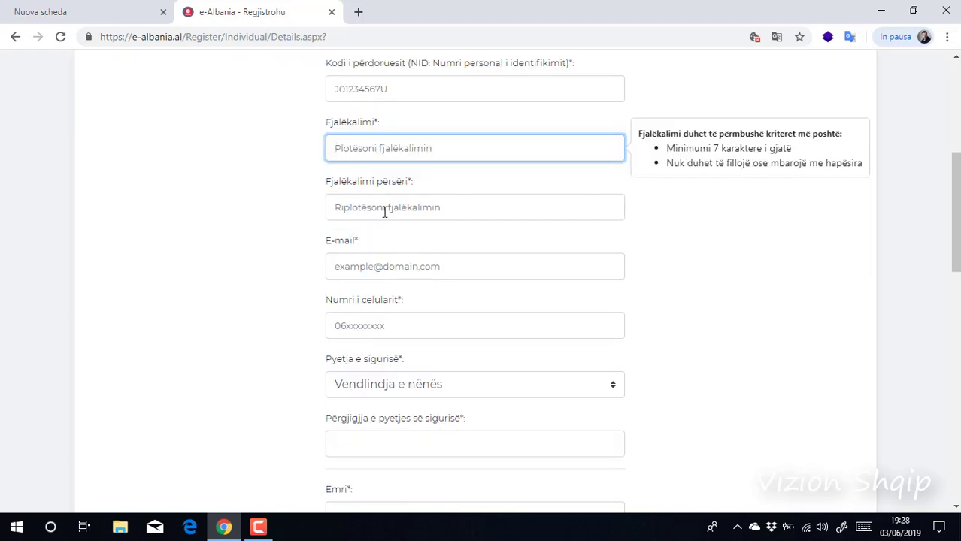
{"action": "scroll", "coordinate": [384, 211], "scroll_direction": "down", "scroll_amount": 1}
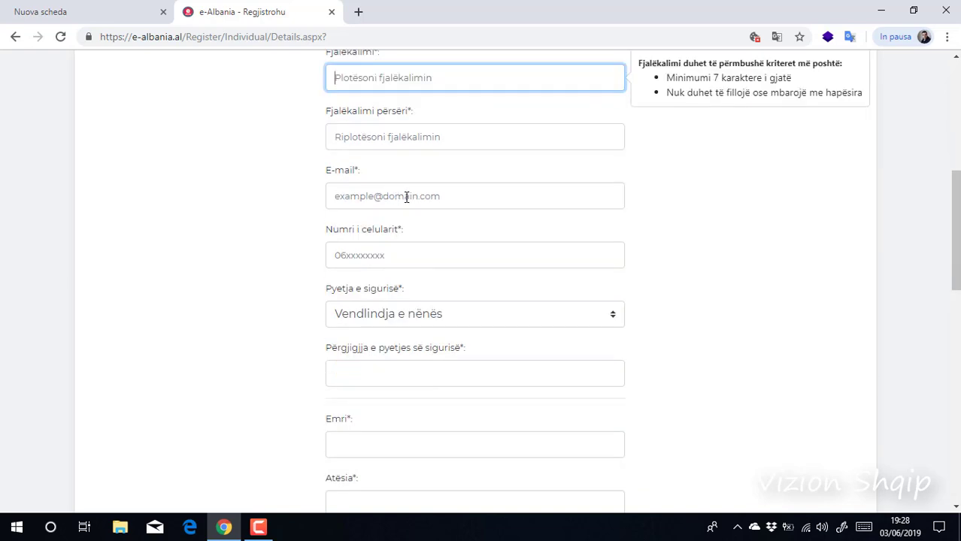
{"action": "scroll", "coordinate": [408, 185], "scroll_direction": "up", "scroll_amount": 1}
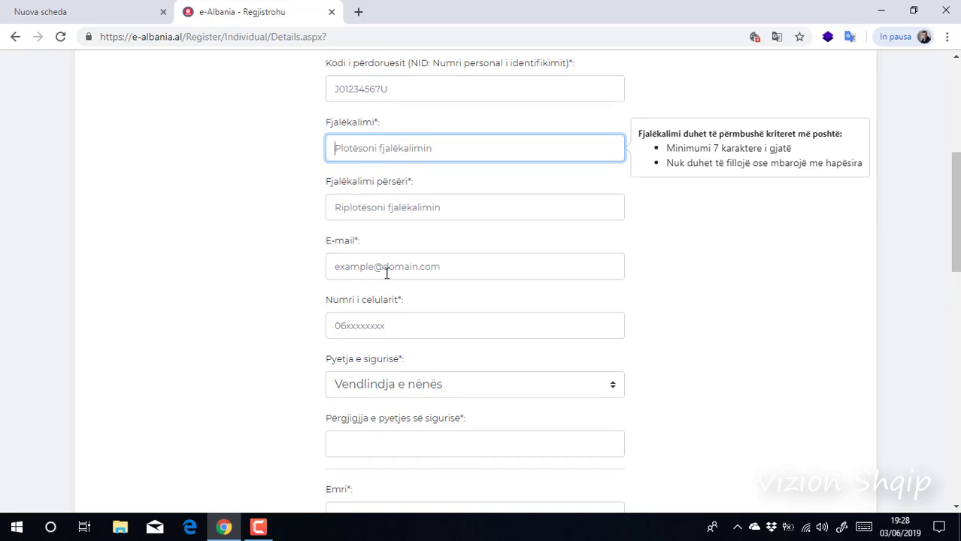
{"action": "scroll", "coordinate": [387, 273], "scroll_direction": "down", "scroll_amount": 1}
- Review the guidance for the mobile number, father's name and first name fields, down to the date of birth
{"action": "left_click", "coordinate": [406, 251]}
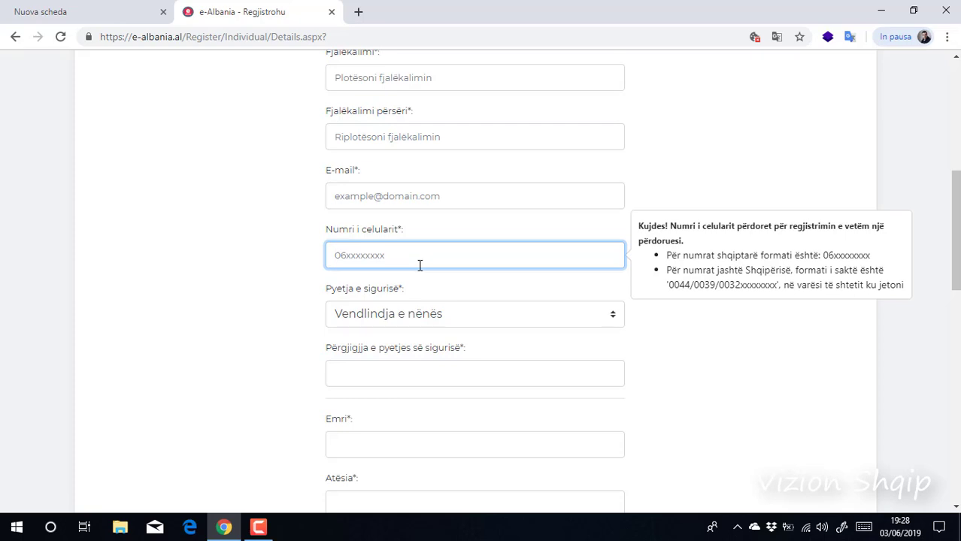
{"action": "scroll", "coordinate": [421, 266], "scroll_direction": "down", "scroll_amount": 1}
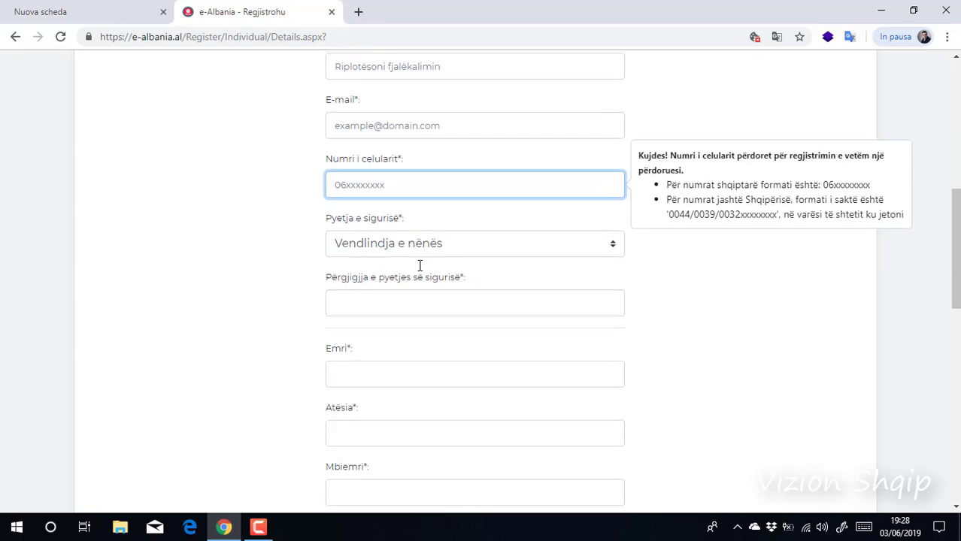
{"action": "scroll", "coordinate": [421, 267], "scroll_direction": "down", "scroll_amount": 2}
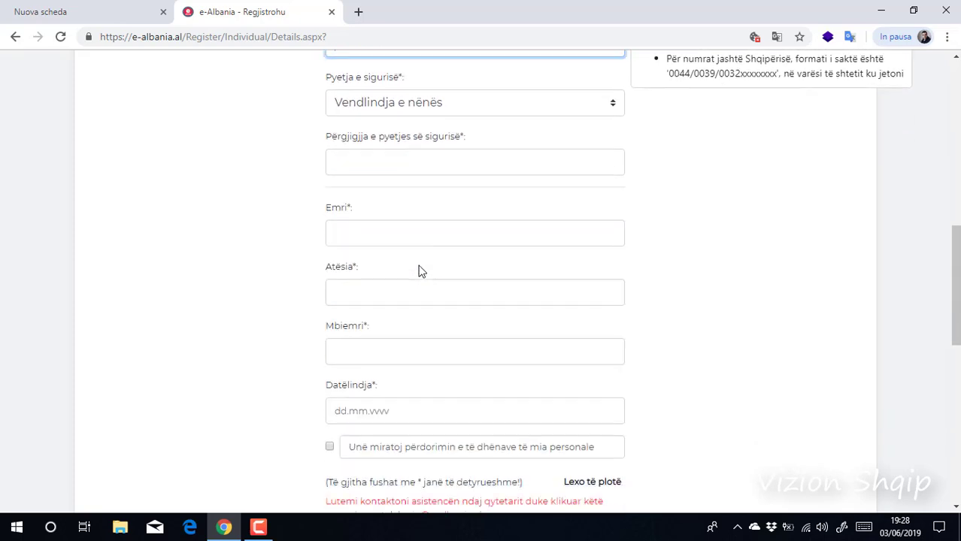
{"action": "scroll", "coordinate": [380, 213], "scroll_direction": "down", "scroll_amount": 1}
{"action": "left_click", "coordinate": [384, 217]}
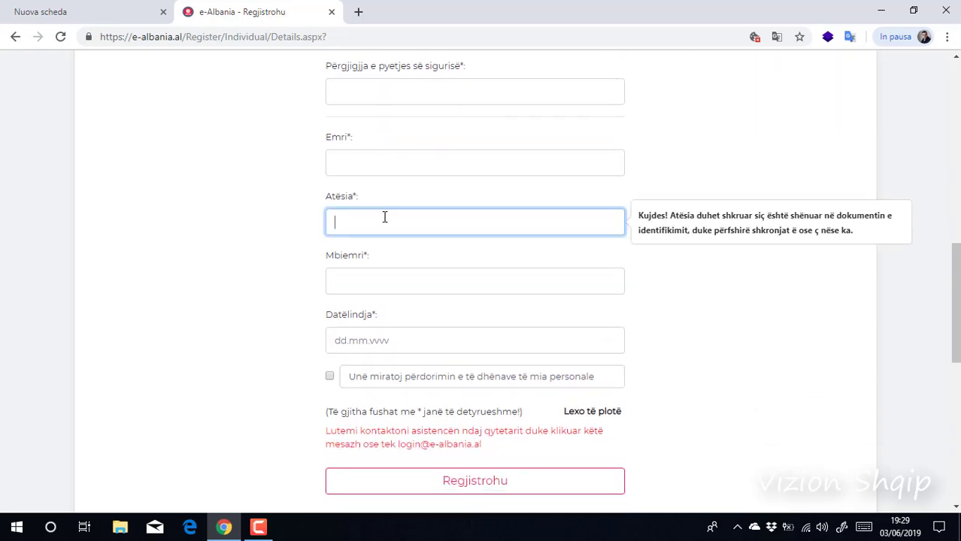
{"action": "left_click", "coordinate": [407, 167]}
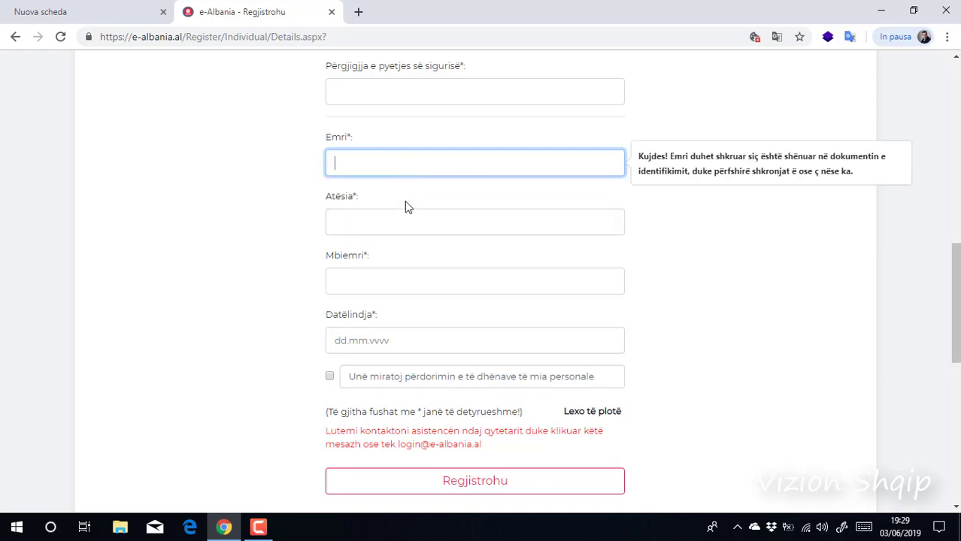
{"action": "scroll", "coordinate": [371, 288], "scroll_direction": "up", "scroll_amount": 1}
{"action": "scroll", "coordinate": [370, 326], "scroll_direction": "down", "scroll_amount": 1}
{"action": "scroll", "coordinate": [378, 324], "scroll_direction": "down", "scroll_amount": 2}
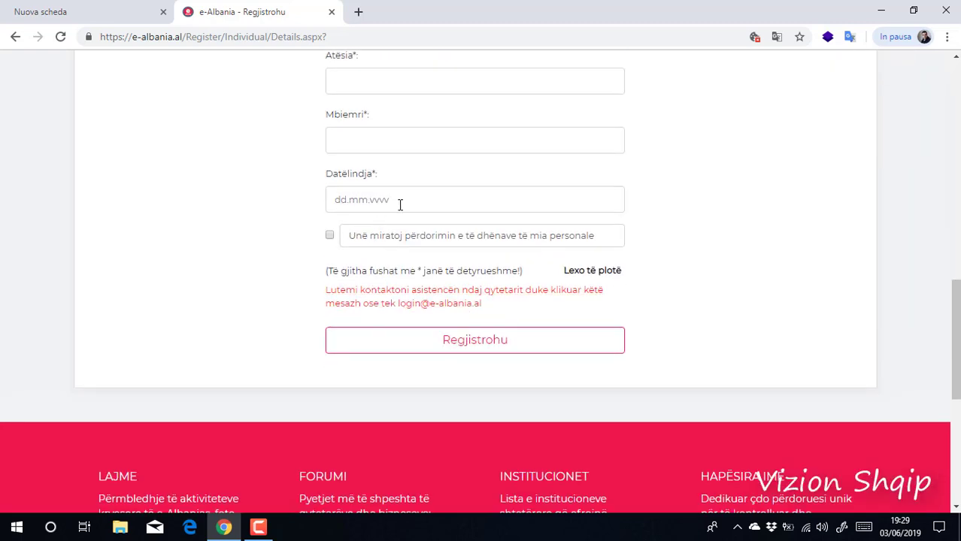
- Agree to the use of personal data and submit the registration form
{"action": "left_click", "coordinate": [329, 236]}
{"action": "left_click", "coordinate": [475, 343]}
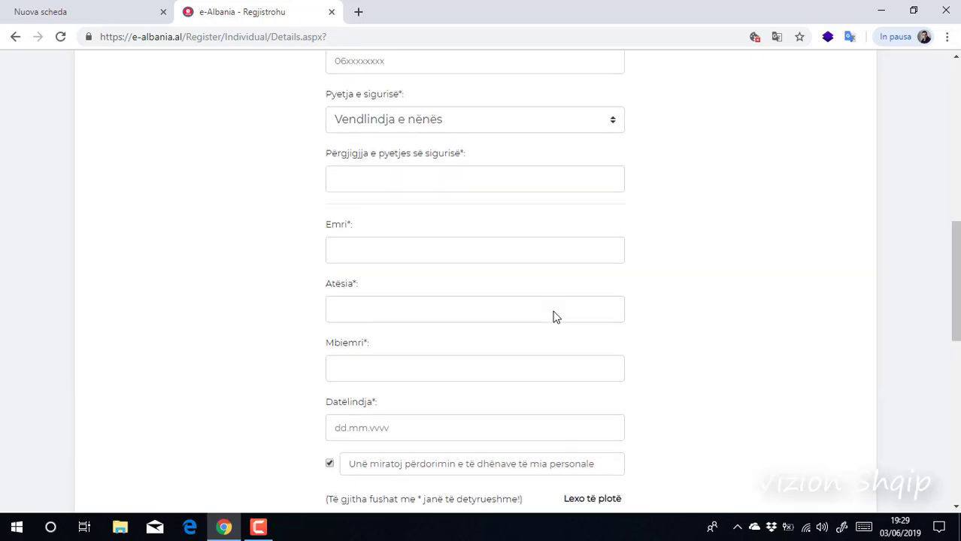
{"action": "scroll", "coordinate": [554, 316], "scroll_direction": "down", "scroll_amount": 5}
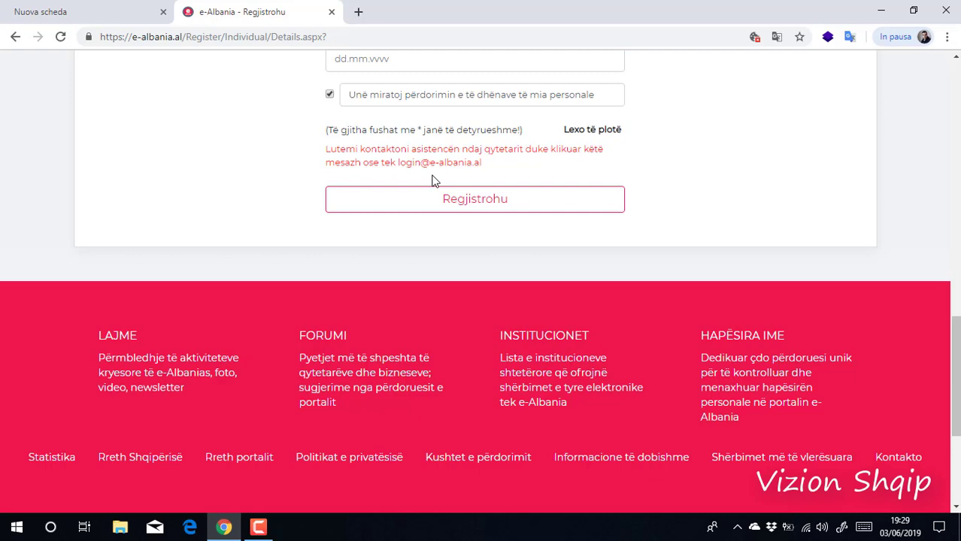
- Open Gmail in the first browser tab, and return to the top of the e-Albania registration form
{"action": "left_click", "coordinate": [140, 15]}
{"action": "left_click", "coordinate": [242, 64]}
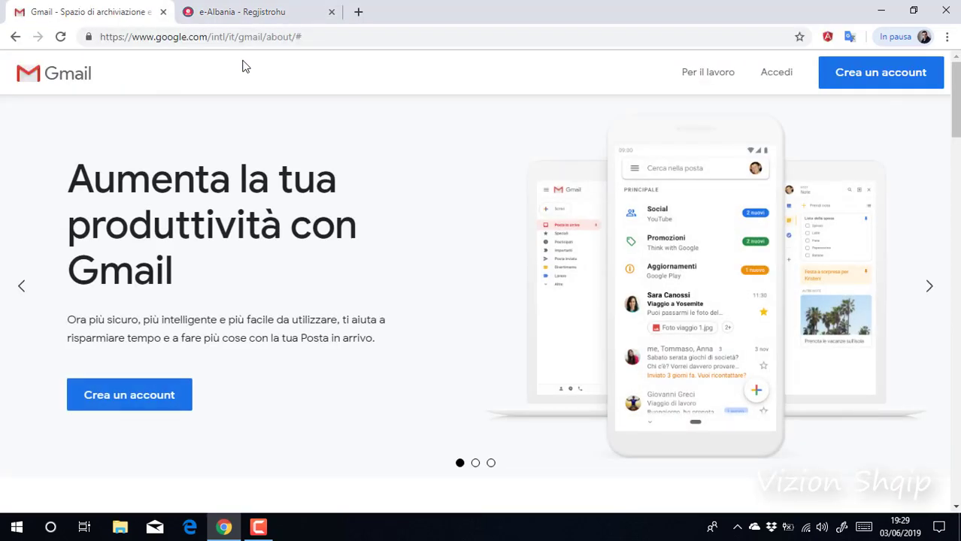
{"action": "left_click", "coordinate": [280, 21]}
{"action": "scroll", "coordinate": [580, 228], "scroll_direction": "up", "scroll_amount": 1}
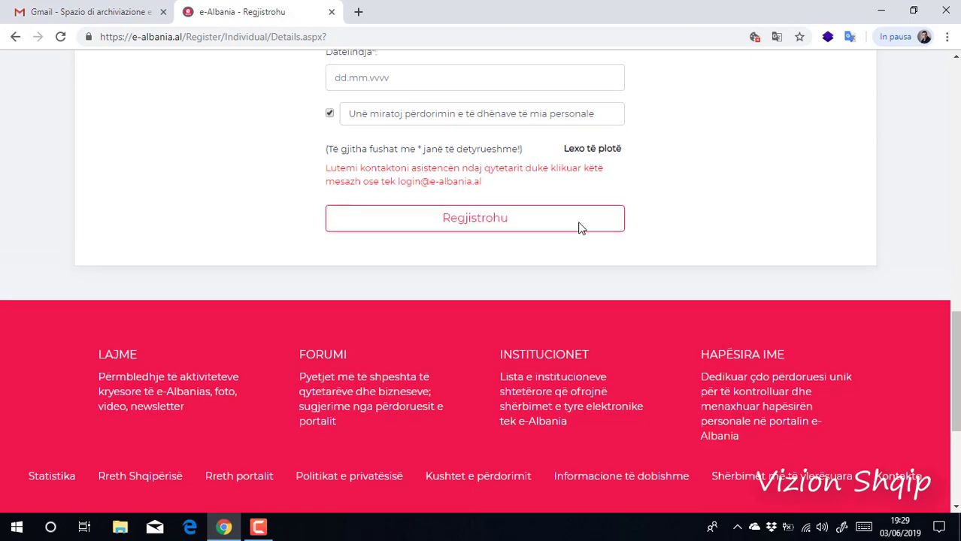
{"action": "scroll", "coordinate": [580, 229], "scroll_direction": "up", "scroll_amount": 10}
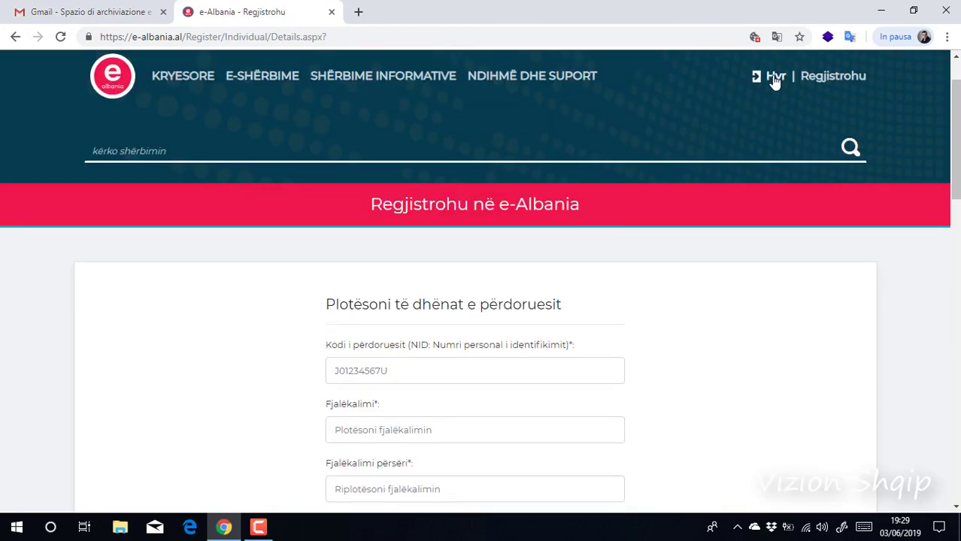
- Sign in to e-Albania through the password identification for citizens and businesses, entering the user code and the account password
{"action": "left_click", "coordinate": [775, 79]}
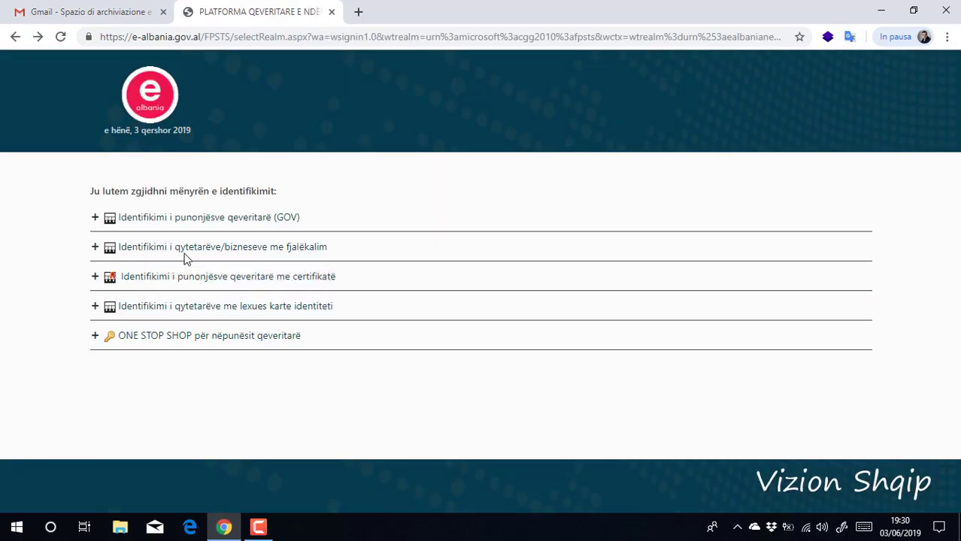
{"action": "left_click", "coordinate": [295, 256]}
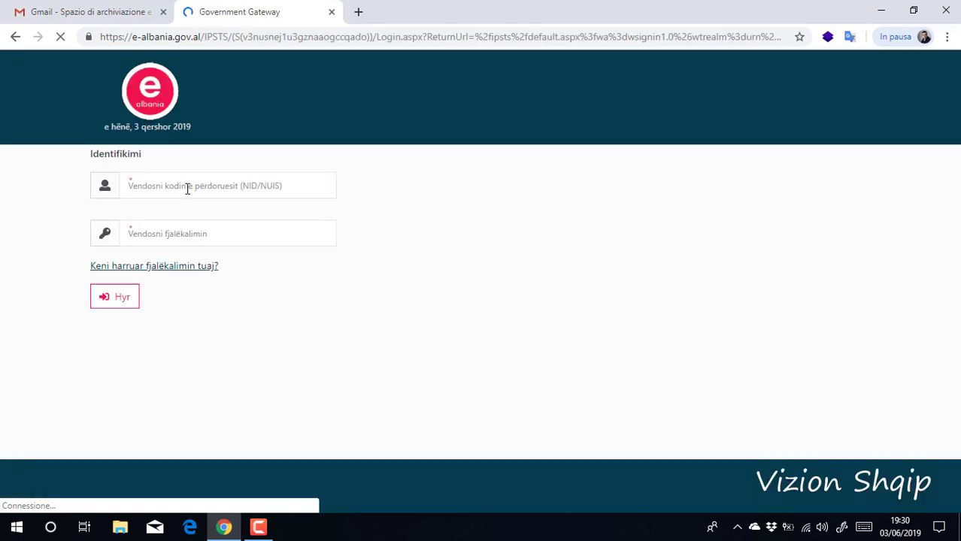
{"action": "left_click", "coordinate": [187, 189]}
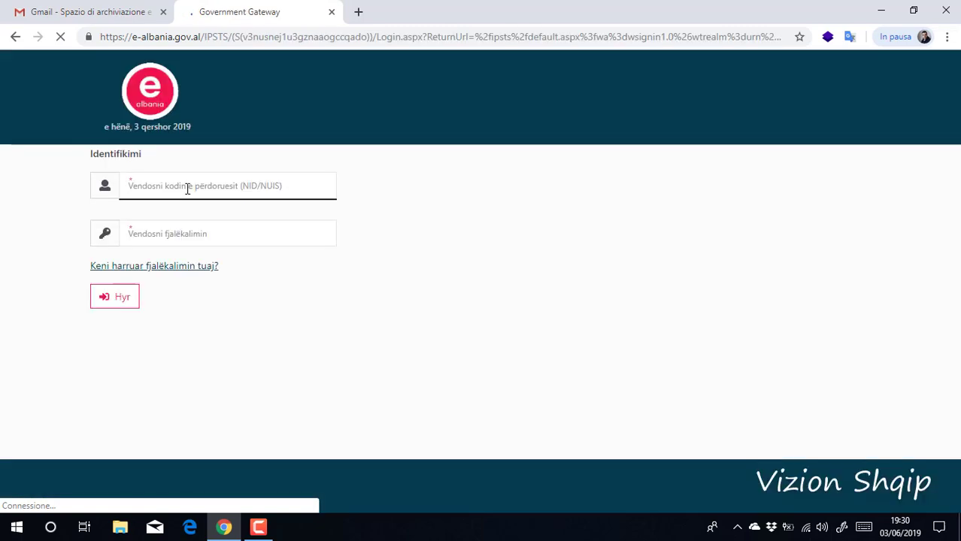
{"action": "right_click", "coordinate": [188, 191]}
{"action": "left_click", "coordinate": [221, 300]}
{"action": "left_click", "coordinate": [167, 236]}
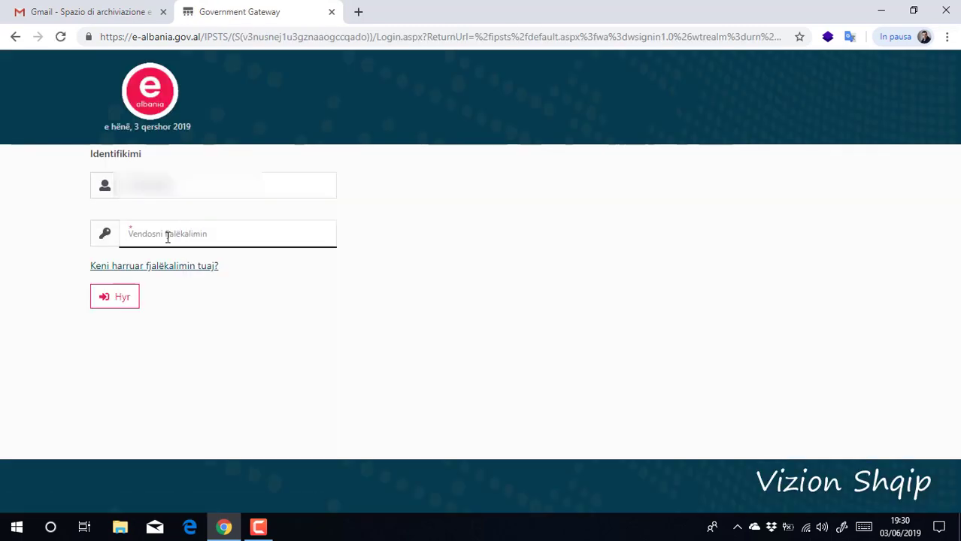
{"action": "key", "text": "ctrl+v"}
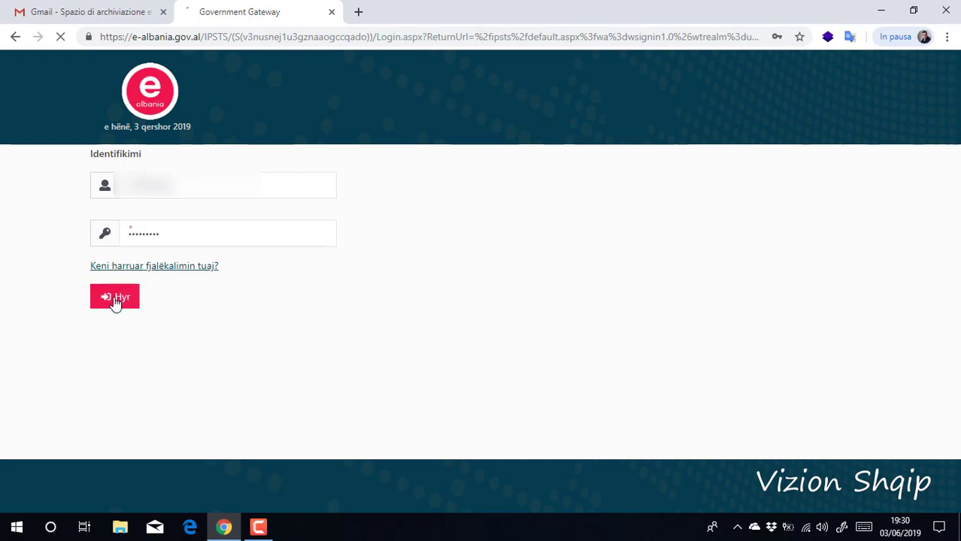
{"action": "left_click", "coordinate": [115, 299]}
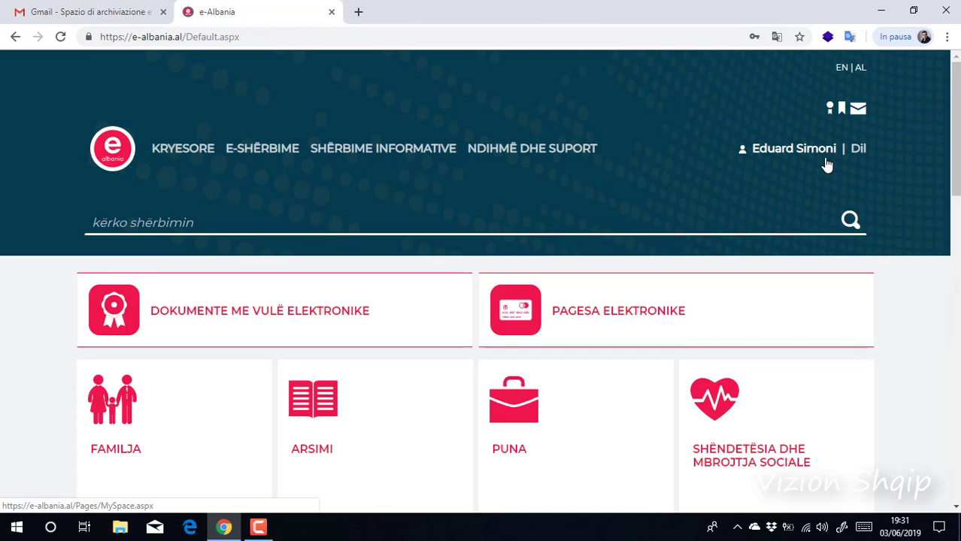
- Look through the service categories on the e-Albania home page, from Familja to Kultura dhe Turizmi
{"action": "scroll", "coordinate": [798, 178], "scroll_direction": "down", "scroll_amount": 3}
{"action": "scroll", "coordinate": [427, 317], "scroll_direction": "down", "scroll_amount": 2}
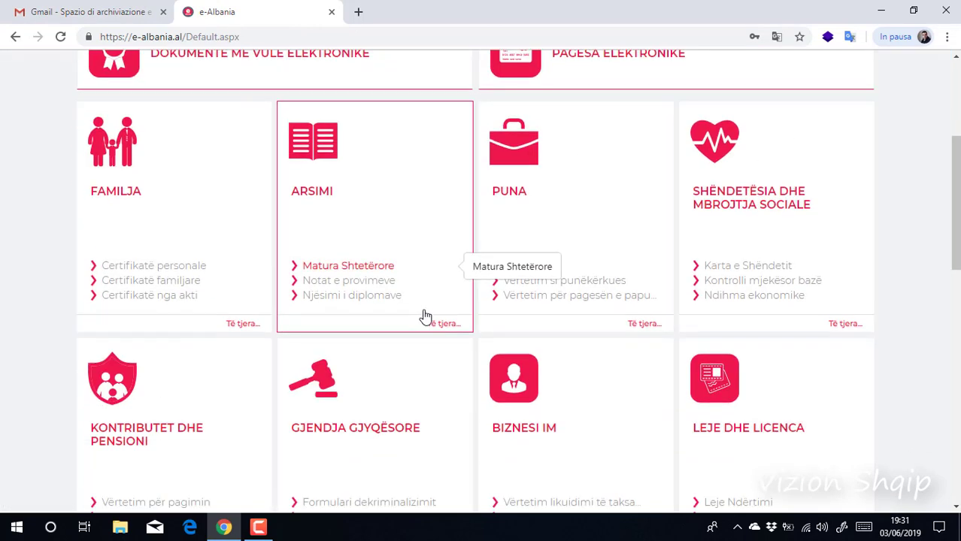
{"action": "scroll", "coordinate": [425, 318], "scroll_direction": "down", "scroll_amount": 2}
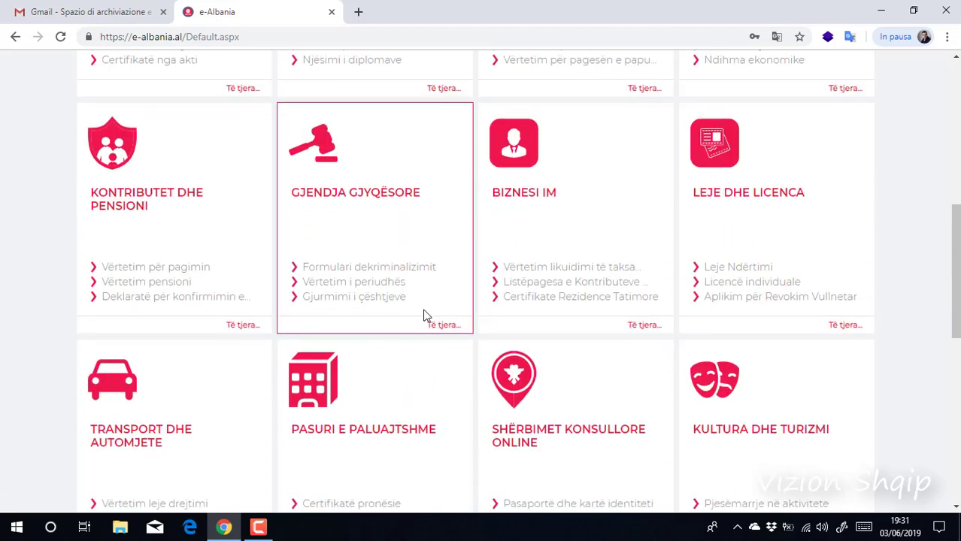
{"action": "scroll", "coordinate": [423, 316], "scroll_direction": "down", "scroll_amount": 5}
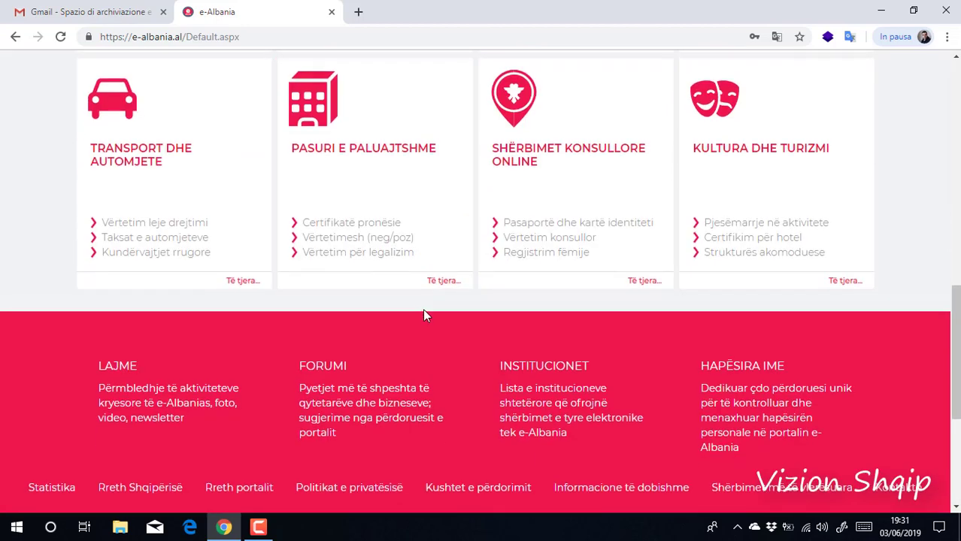
{"action": "scroll", "coordinate": [424, 316], "scroll_direction": "up", "scroll_amount": 4}
{"action": "scroll", "coordinate": [424, 316], "scroll_direction": "up", "scroll_amount": 1}
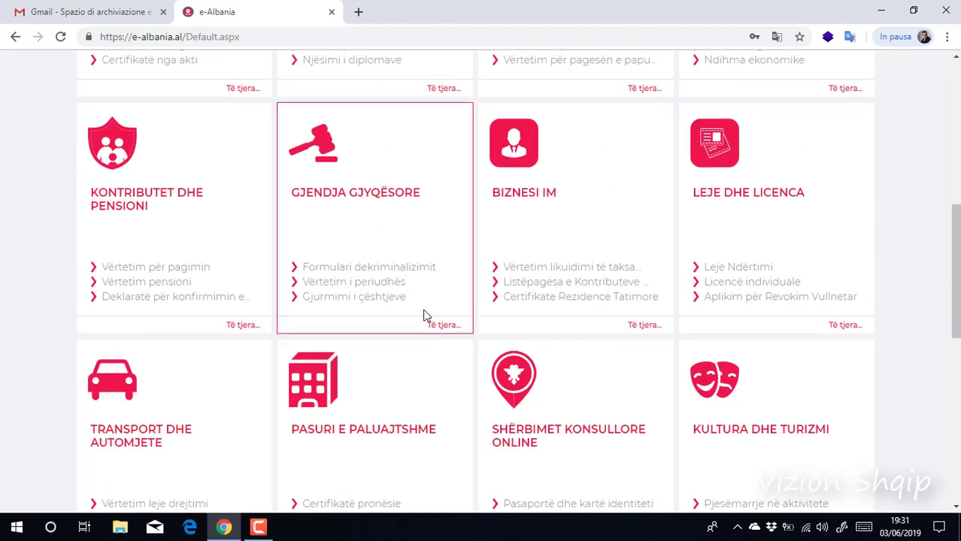
{"action": "scroll", "coordinate": [424, 315], "scroll_direction": "up", "scroll_amount": 3}
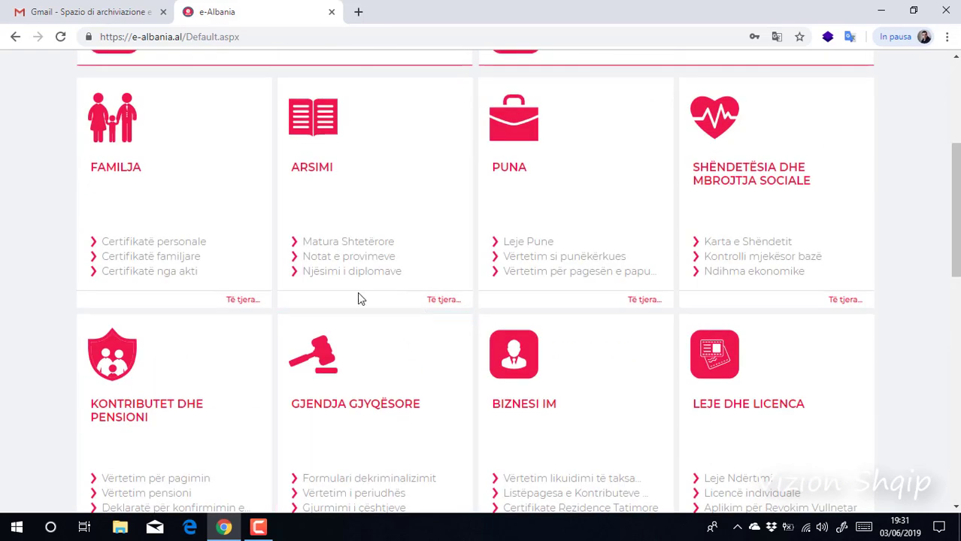
{"action": "scroll", "coordinate": [286, 233], "scroll_direction": "up", "scroll_amount": 4}
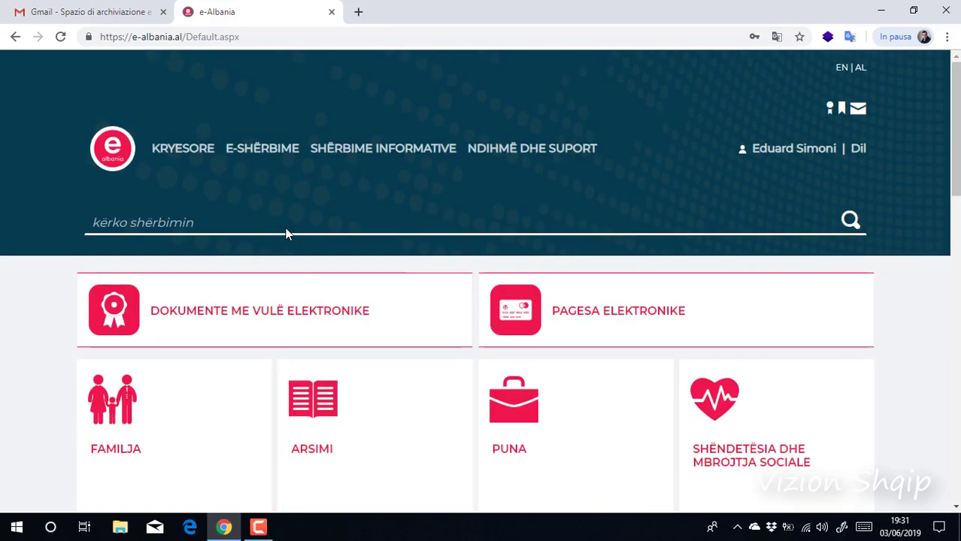
{"action": "scroll", "coordinate": [286, 233], "scroll_direction": "down", "scroll_amount": 3}
{"action": "scroll", "coordinate": [286, 233], "scroll_direction": "down", "scroll_amount": 10}
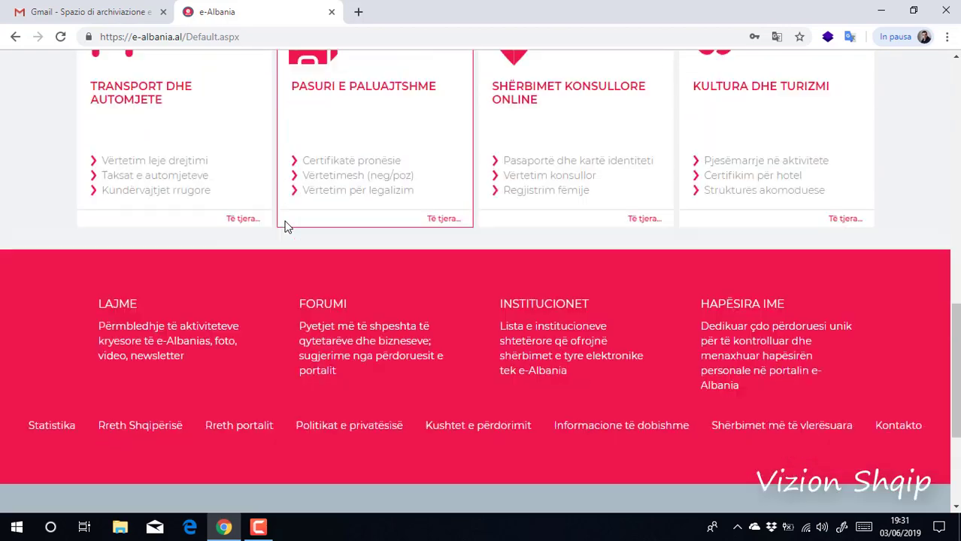
{"action": "scroll", "coordinate": [284, 225], "scroll_direction": "up", "scroll_amount": 10}
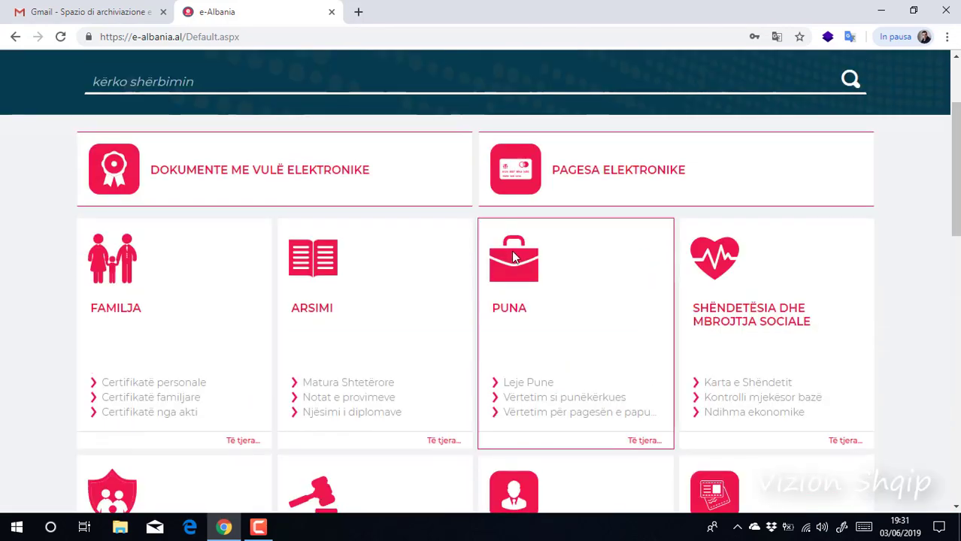
- Open the service "Aplikim për pasaportë dhe kartë identiteti" in the category Pasaporta, Viza dhe Leje of Shërbimet Konsullore Online
{"action": "scroll", "coordinate": [209, 329], "scroll_direction": "down", "scroll_amount": 5}
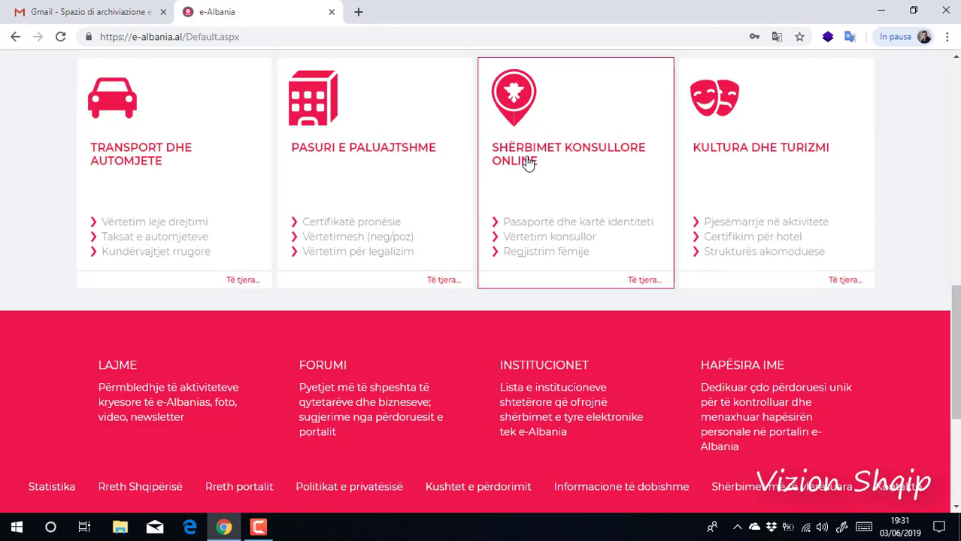
{"action": "left_click", "coordinate": [530, 163]}
{"action": "scroll", "coordinate": [346, 302], "scroll_direction": "down", "scroll_amount": 2}
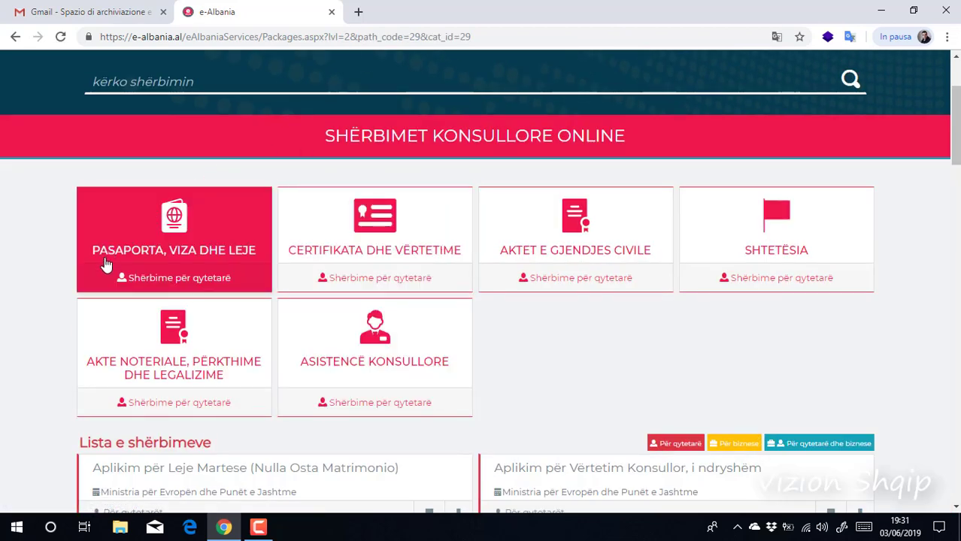
{"action": "left_click", "coordinate": [213, 260]}
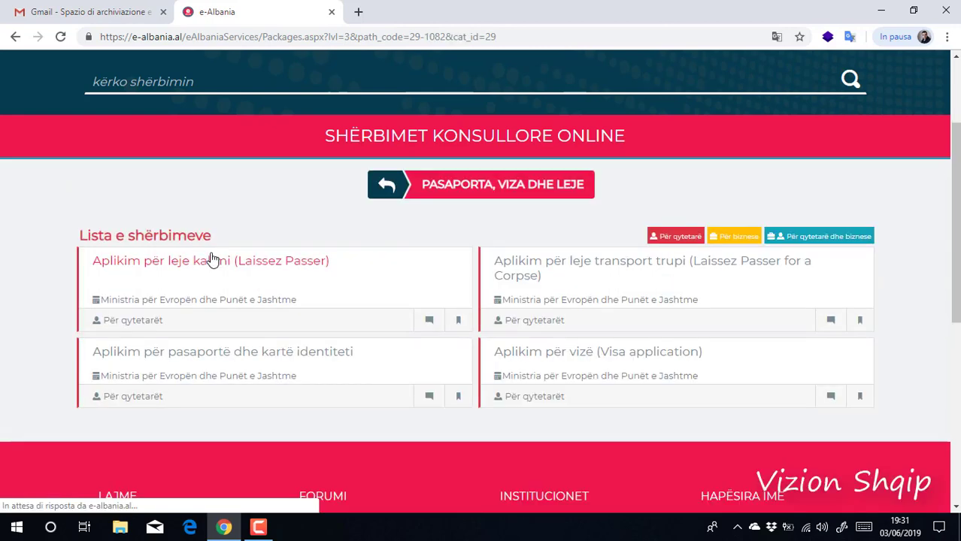
{"action": "scroll", "coordinate": [209, 257], "scroll_direction": "down", "scroll_amount": 2}
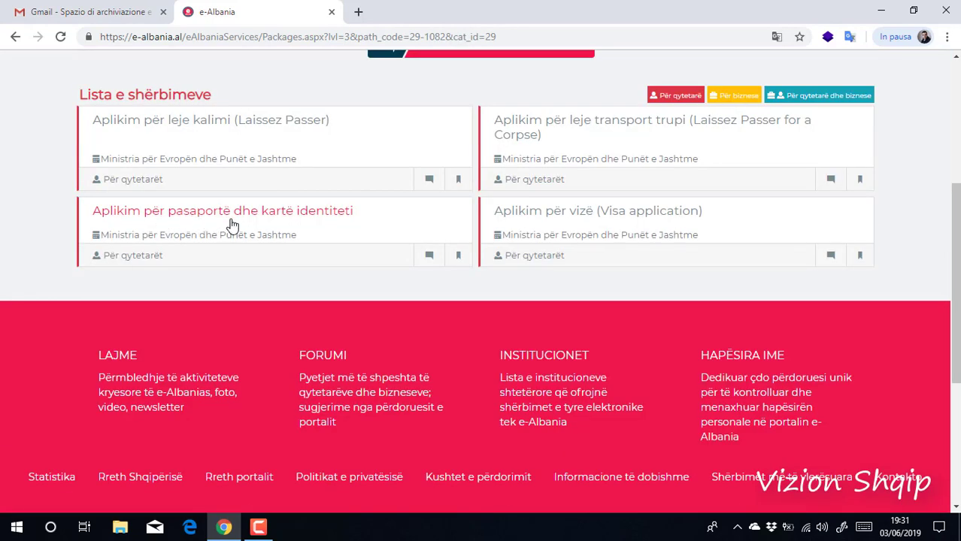
{"action": "left_click", "coordinate": [279, 217]}
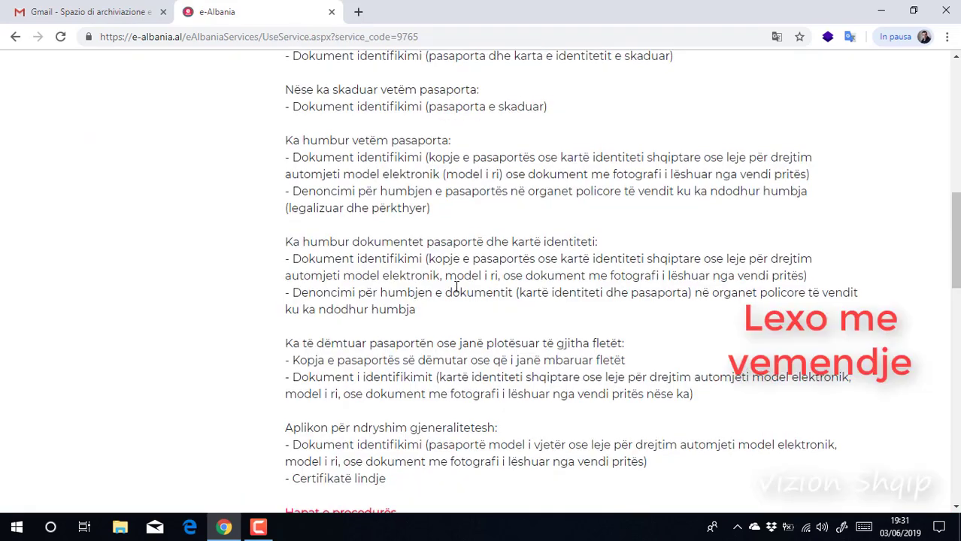
- Review the service's required documents and procedure, and start a new identity card and passport application
{"action": "scroll", "coordinate": [409, 300], "scroll_direction": "up", "scroll_amount": 5}
{"action": "scroll", "coordinate": [410, 300], "scroll_direction": "down", "scroll_amount": 10}
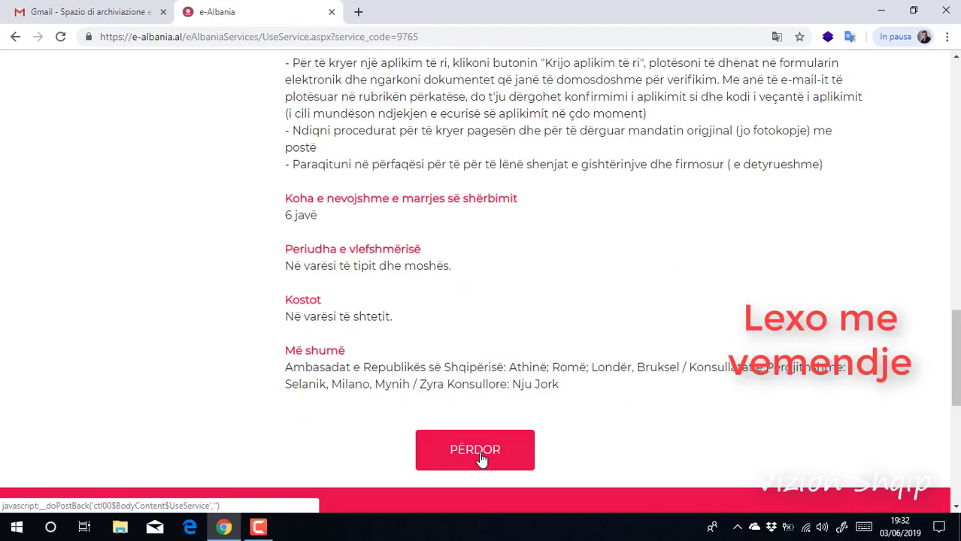
{"action": "left_click", "coordinate": [476, 449]}
{"action": "scroll", "coordinate": [479, 178], "scroll_direction": "down", "scroll_amount": 5}
{"action": "left_click", "coordinate": [479, 174]}
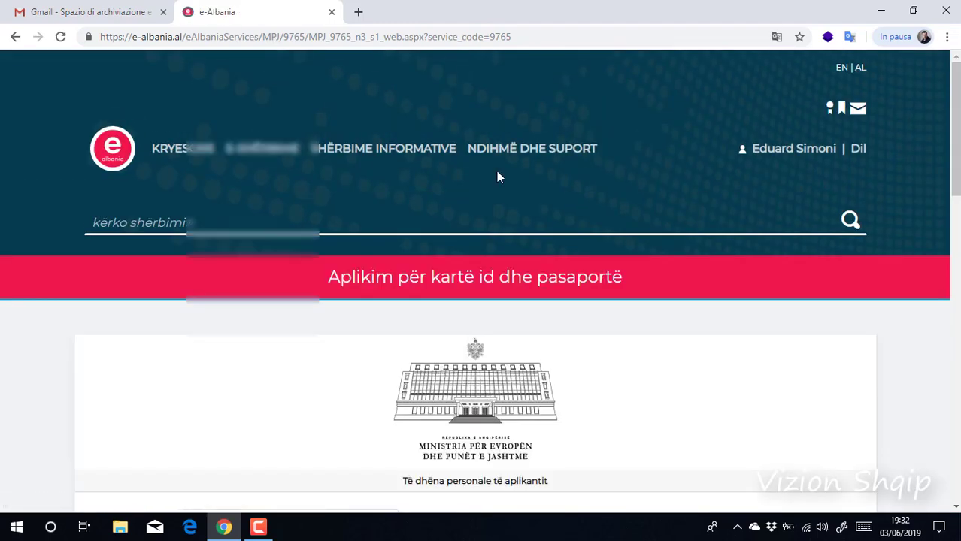
- Enable "Aplikoj për fëmijë" in the applicant's personal data and go to the city of birth field
{"action": "scroll", "coordinate": [497, 173], "scroll_direction": "down", "scroll_amount": 4}
{"action": "scroll", "coordinate": [496, 171], "scroll_direction": "down", "scroll_amount": 4}
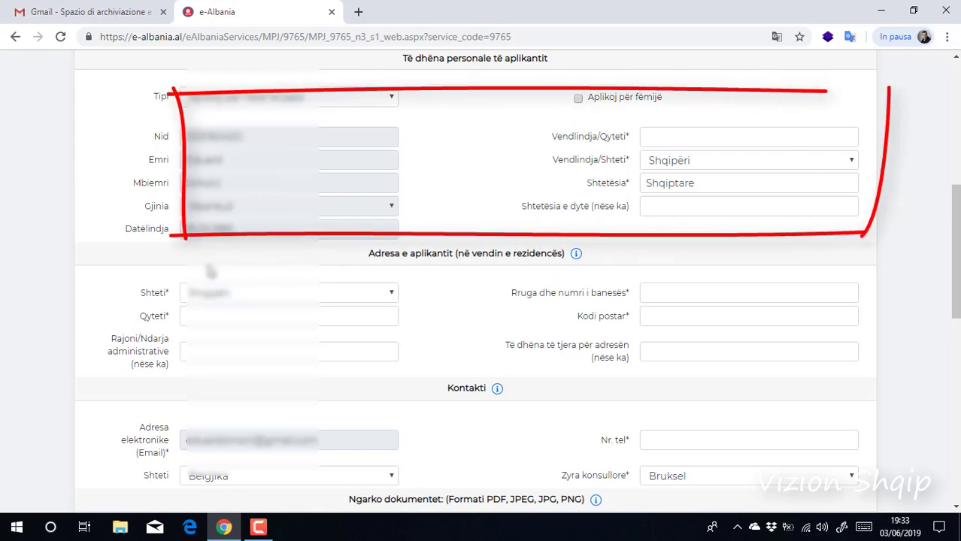
{"action": "left_click", "coordinate": [578, 98]}
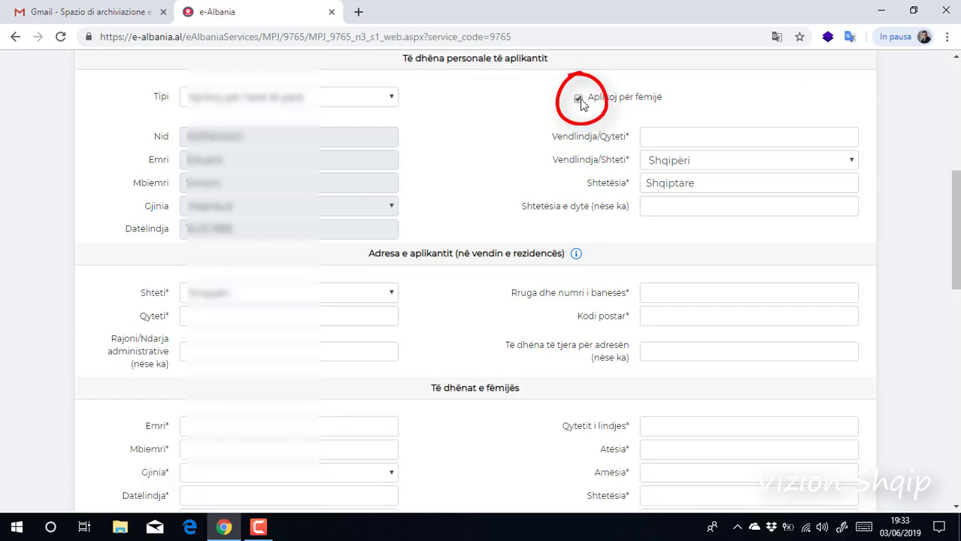
{"action": "left_click", "coordinate": [692, 142]}
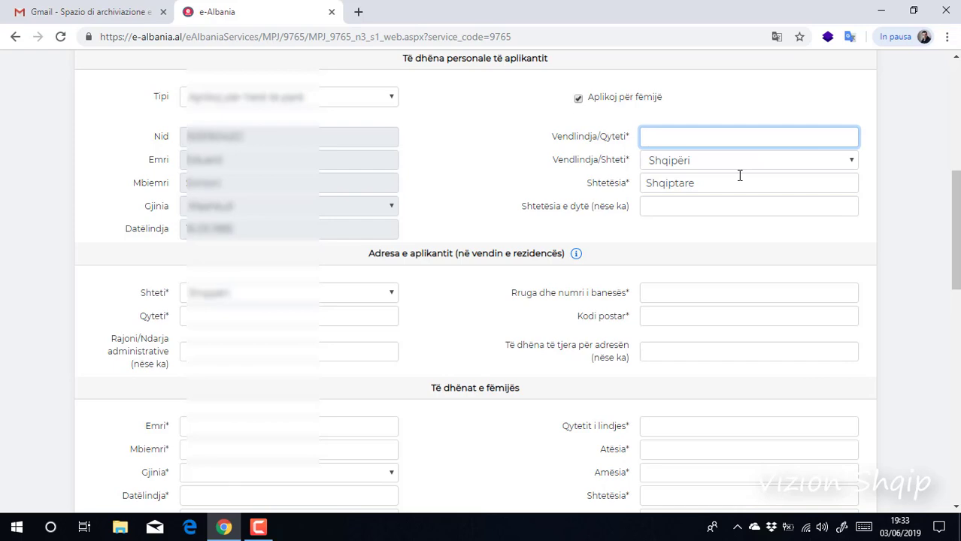
- Select the country of residence in the applicant's address section
{"action": "scroll", "coordinate": [391, 342], "scroll_direction": "down", "scroll_amount": 1}
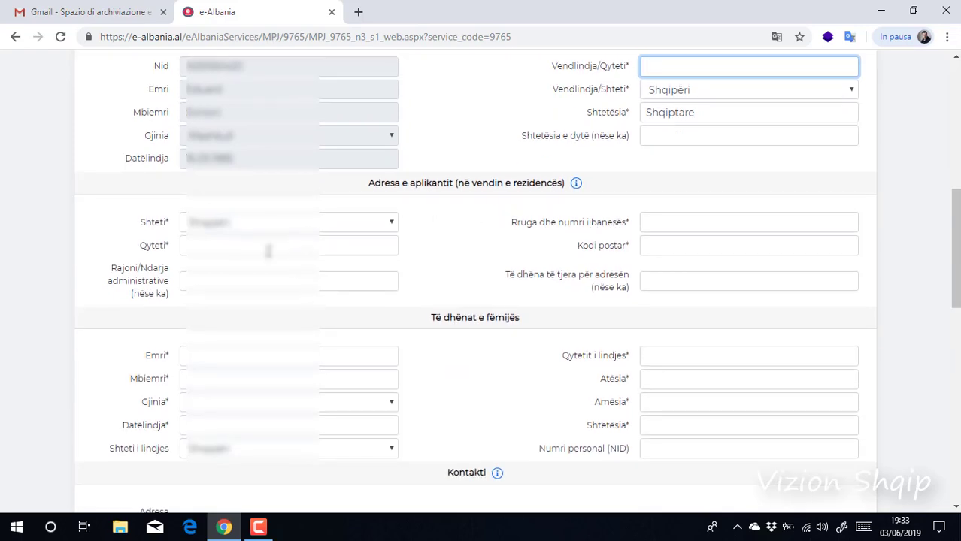
{"action": "scroll", "coordinate": [268, 250], "scroll_direction": "down", "scroll_amount": 1}
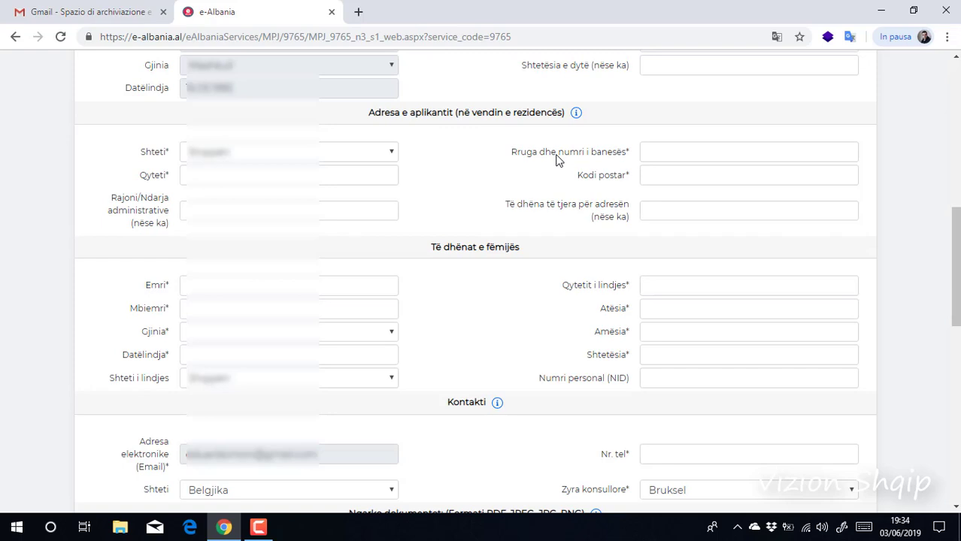
{"action": "left_click", "coordinate": [263, 154]}
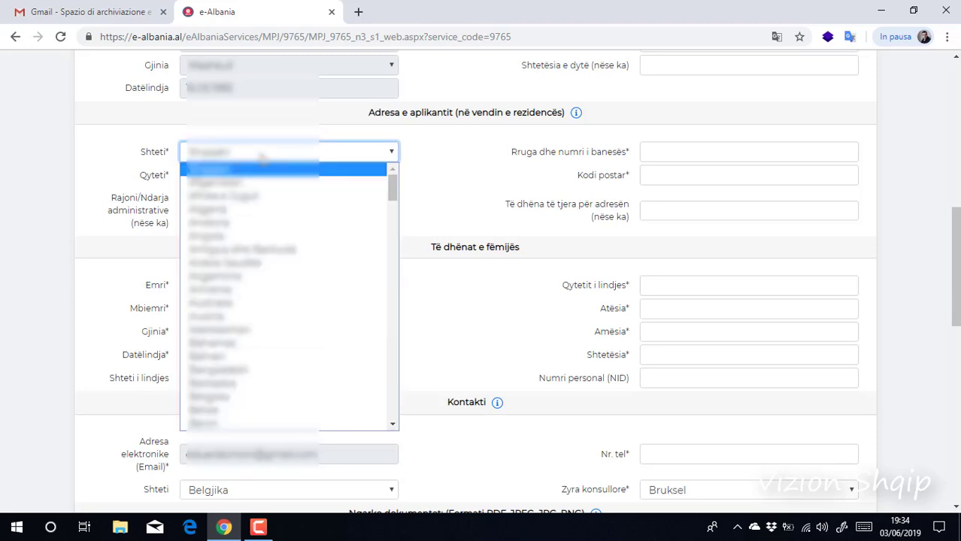
{"action": "scroll", "coordinate": [248, 410], "scroll_direction": "down", "scroll_amount": 5}
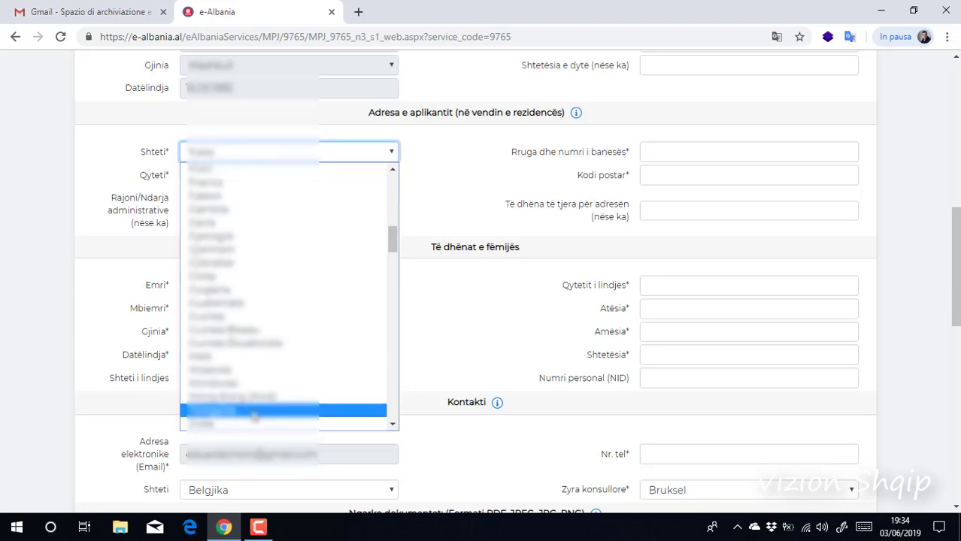
{"action": "scroll", "coordinate": [234, 324], "scroll_direction": "down", "scroll_amount": 3}
{"action": "left_click", "coordinate": [234, 324]}
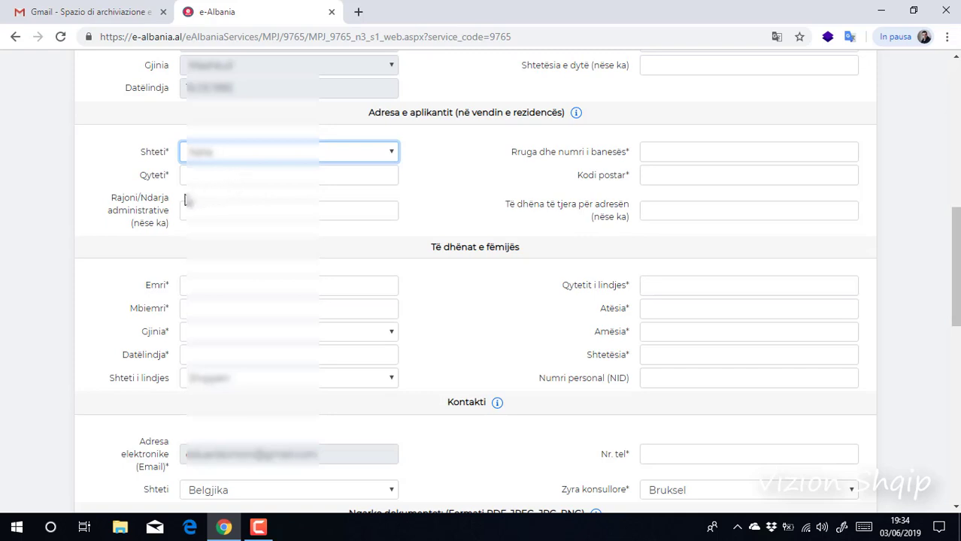
- Enter the applicant's city and administrative region in the residence address, and go through the street and postal code fields
{"action": "scroll", "coordinate": [226, 184], "scroll_direction": "down", "scroll_amount": 1}
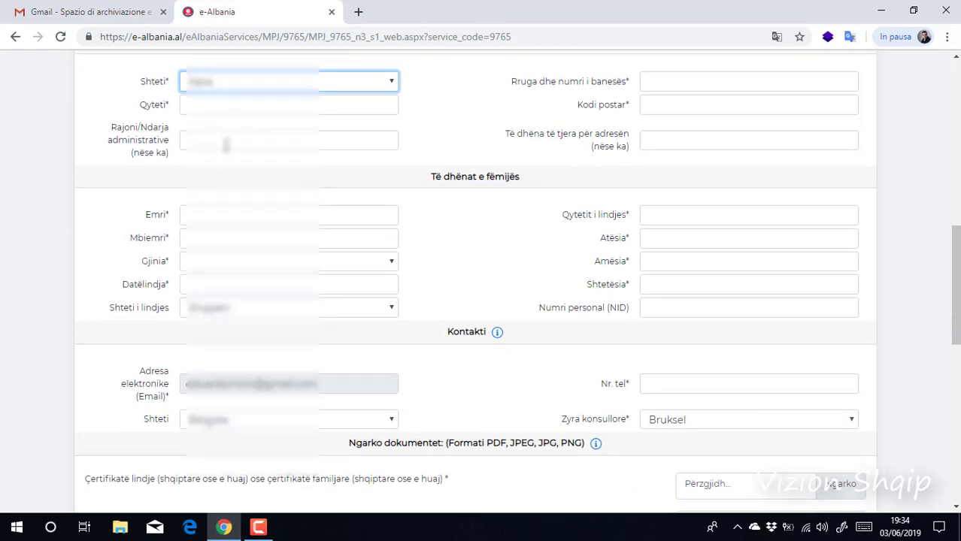
{"action": "scroll", "coordinate": [564, 200], "scroll_direction": "up", "scroll_amount": 2}
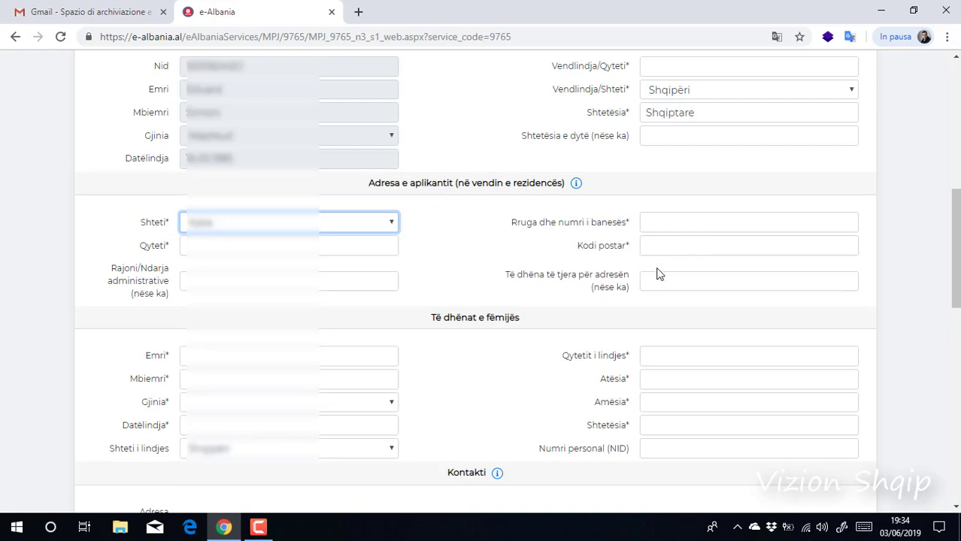
{"action": "scroll", "coordinate": [632, 271], "scroll_direction": "down", "scroll_amount": 1}
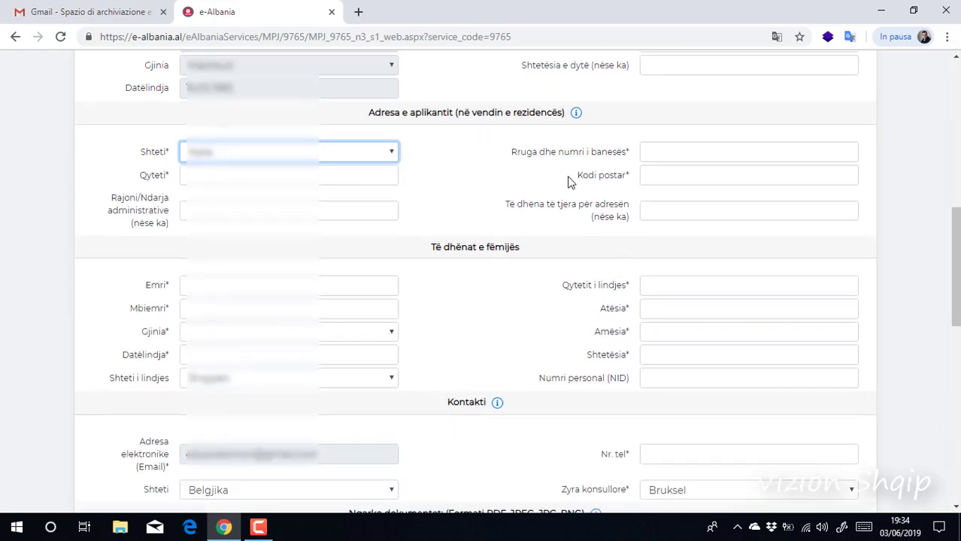
{"action": "left_click", "coordinate": [215, 179]}
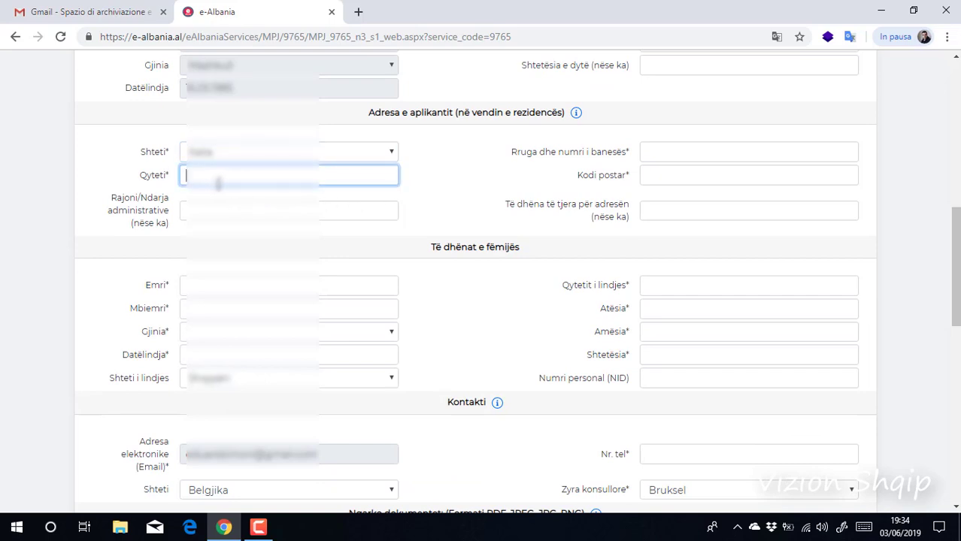
{"action": "type", "text": "Modena"}
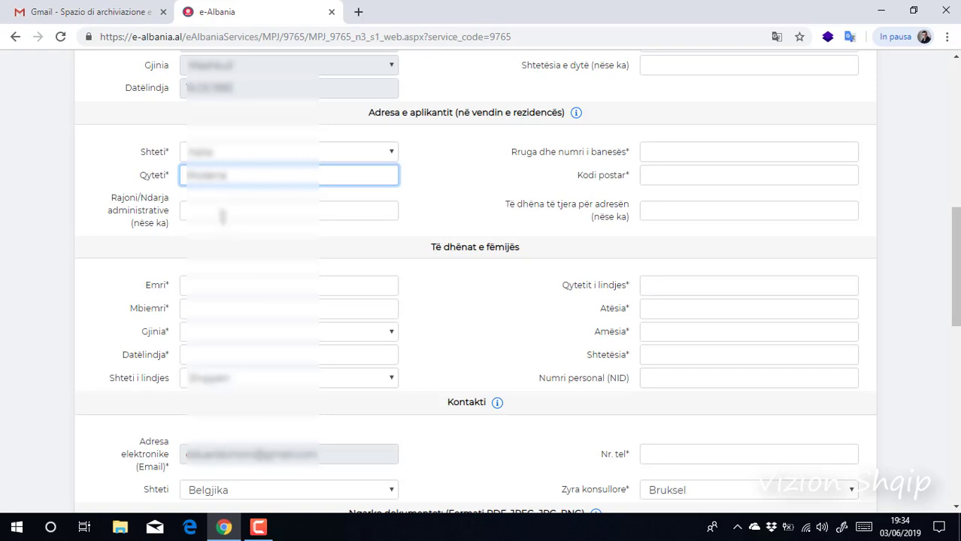
{"action": "left_click", "coordinate": [222, 216]}
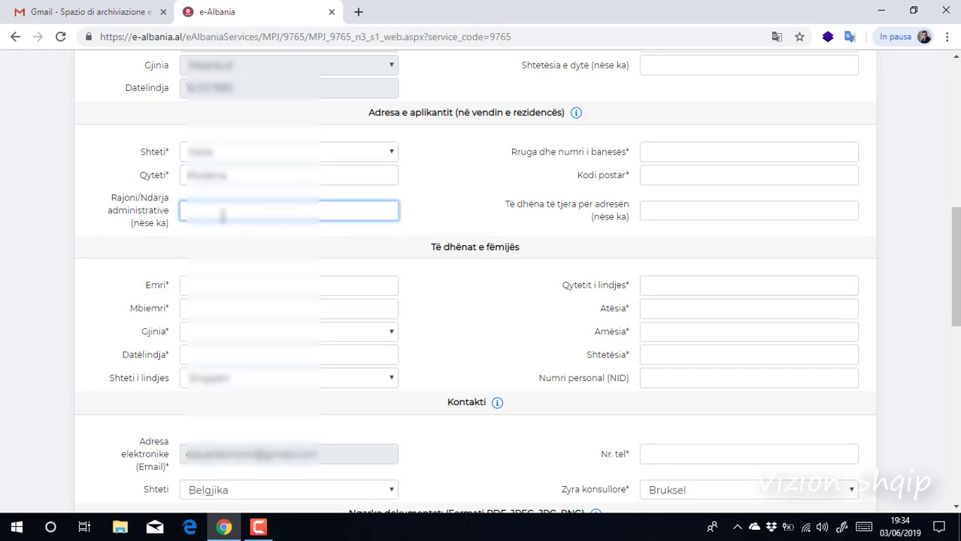
{"action": "type", "text": "Emilia-Romagna"}
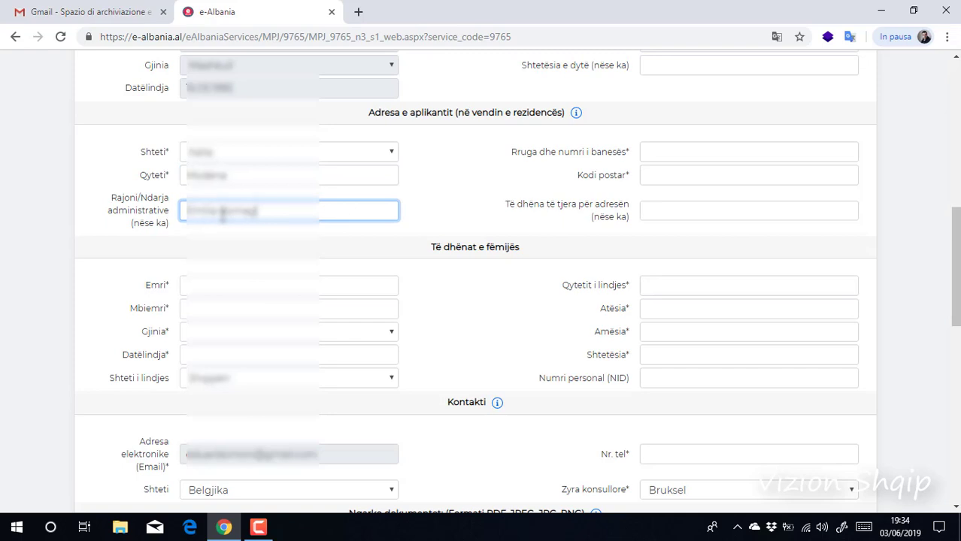
{"action": "type", "text": "na"}
{"action": "left_click", "coordinate": [715, 154]}
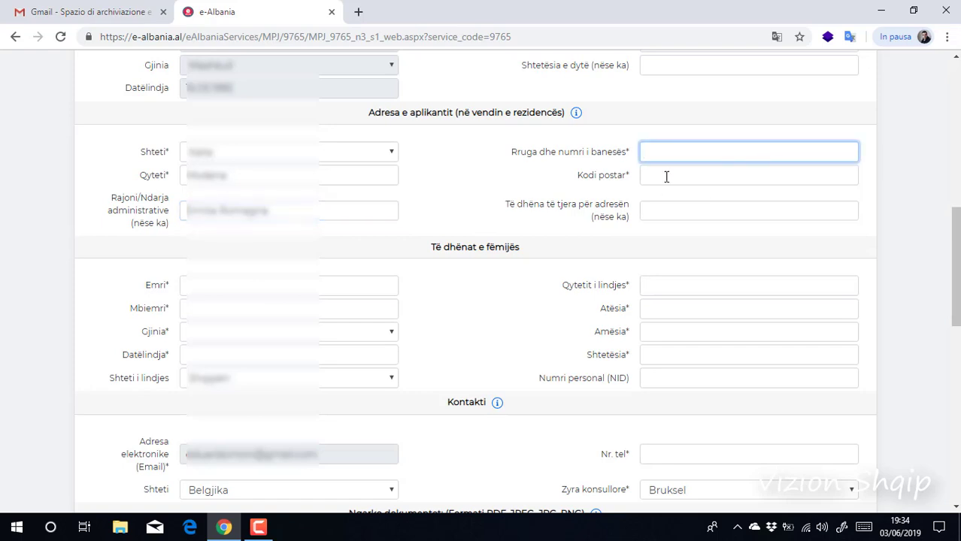
{"action": "left_click", "coordinate": [693, 176]}
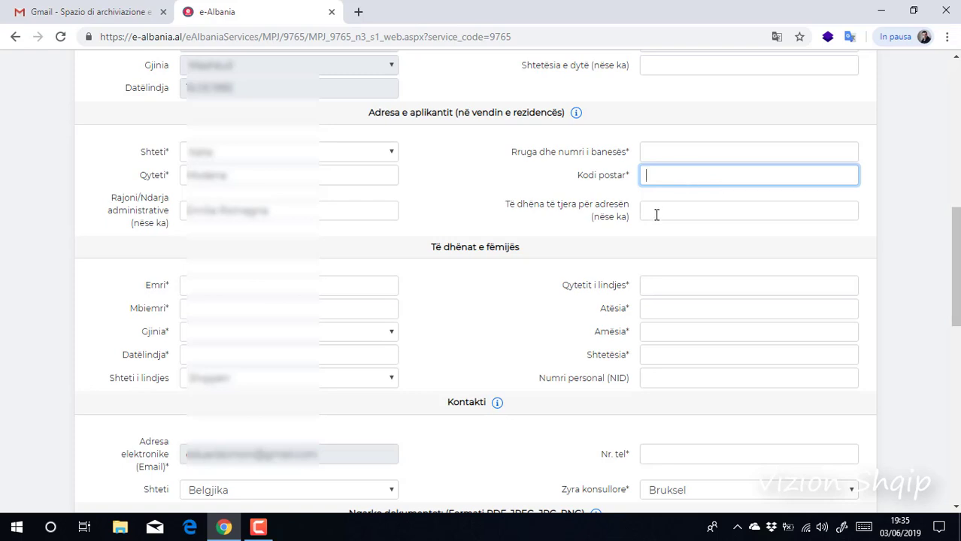
- Go through the child's first name and surname fields, and set the child's gender to Femër
{"action": "scroll", "coordinate": [285, 275], "scroll_direction": "down", "scroll_amount": 2}
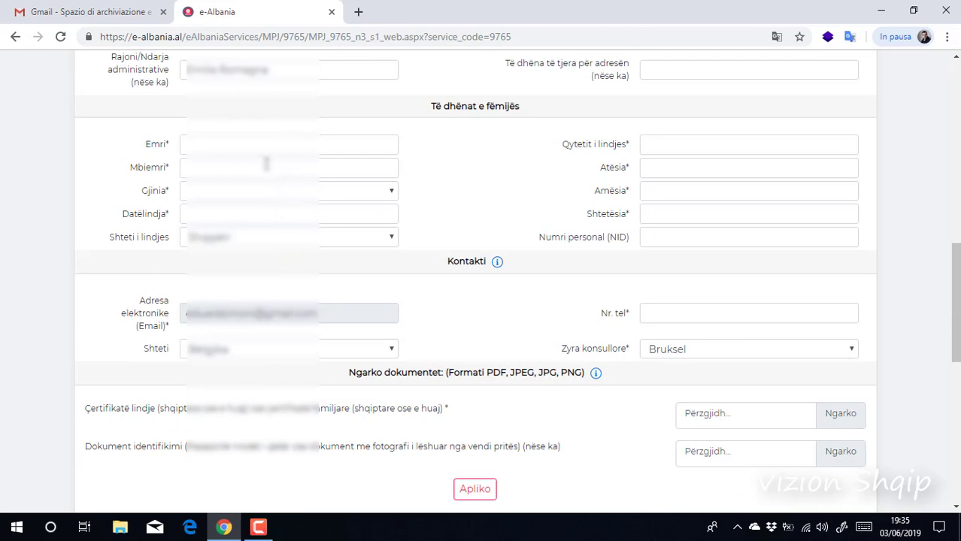
{"action": "left_click", "coordinate": [219, 148]}
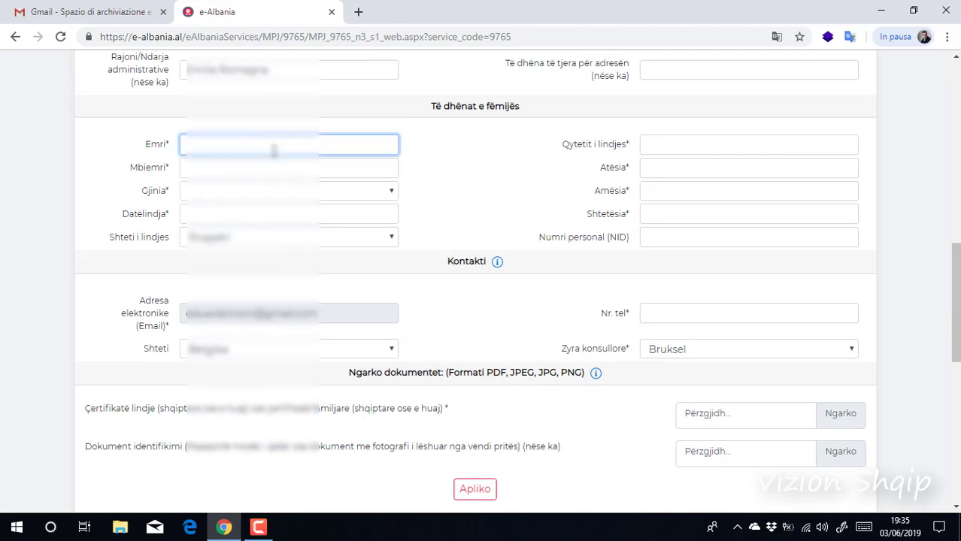
{"action": "left_click", "coordinate": [200, 181]}
{"action": "left_click", "coordinate": [289, 198]}
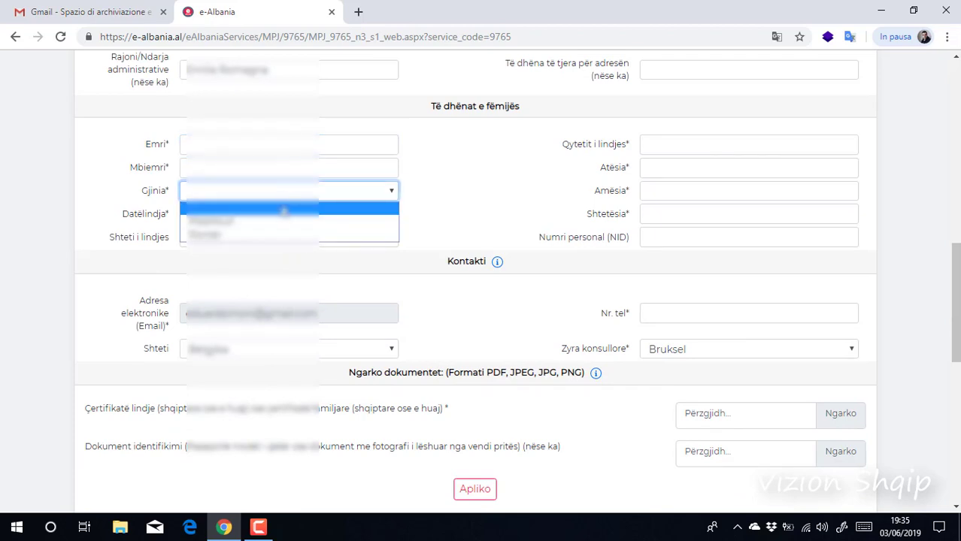
{"action": "left_click", "coordinate": [279, 219]}
{"action": "left_click", "coordinate": [291, 198]}
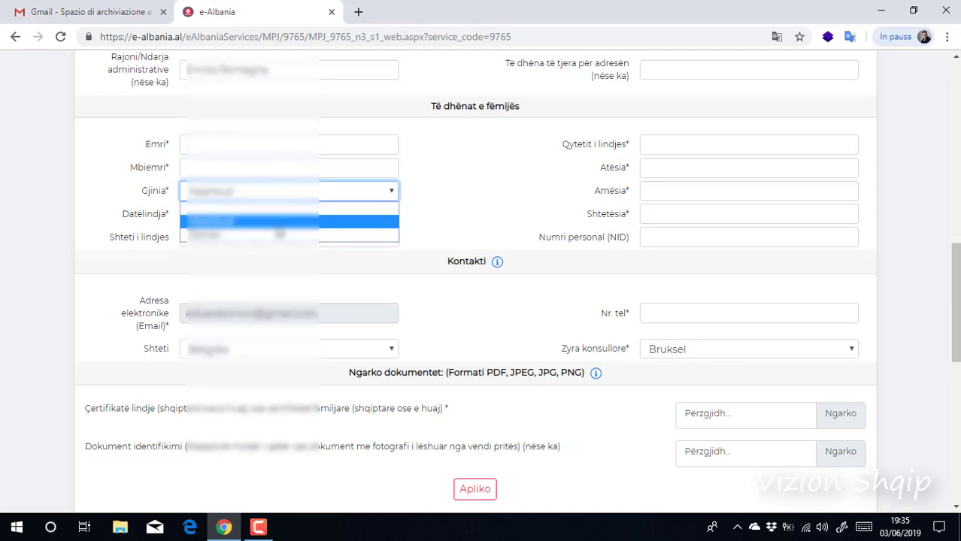
{"action": "left_click", "coordinate": [278, 237]}
- Go through the child's date of birth field and select Italia as the child's country of birth
{"action": "left_click", "coordinate": [350, 219]}
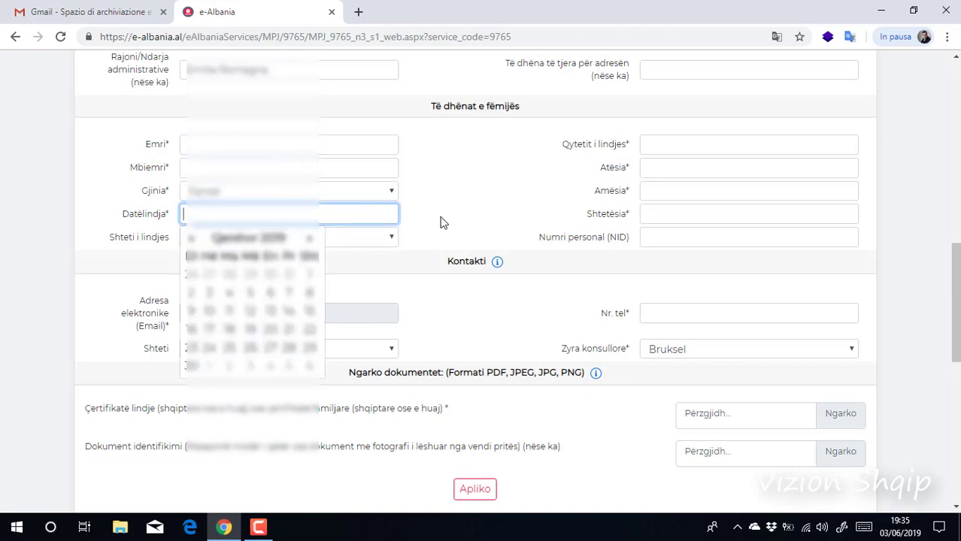
{"action": "left_click", "coordinate": [318, 238]}
{"action": "key", "text": "i"}
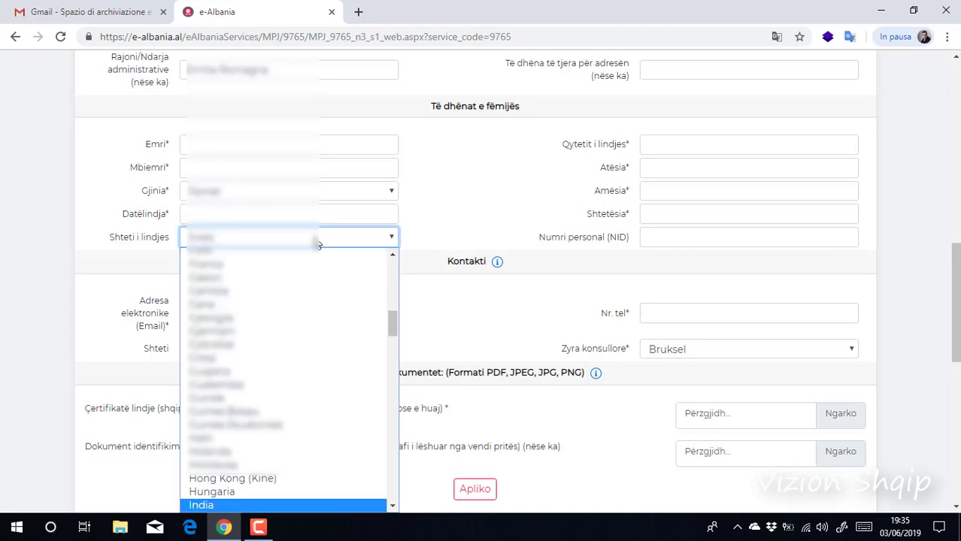
{"action": "scroll", "coordinate": [268, 357], "scroll_direction": "down", "scroll_amount": 4}
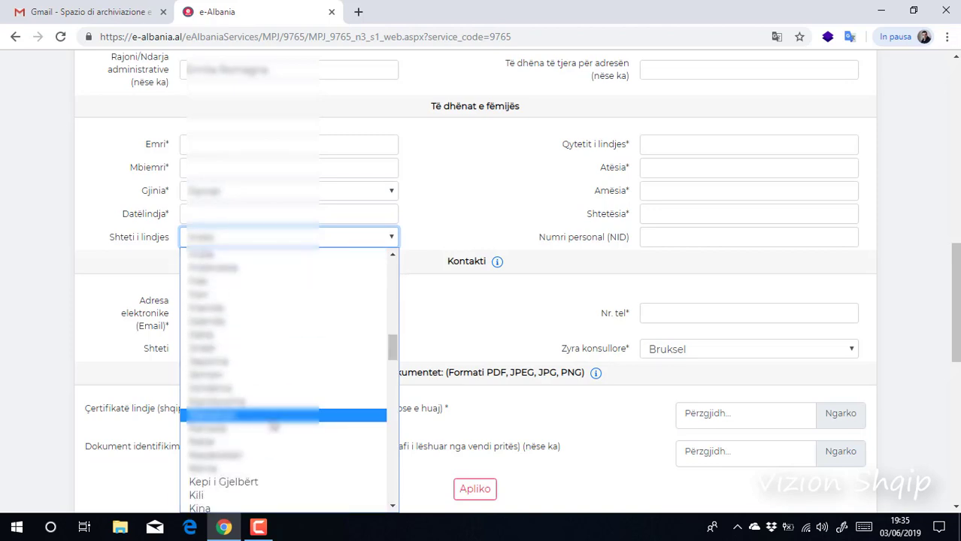
{"action": "left_click", "coordinate": [267, 339]}
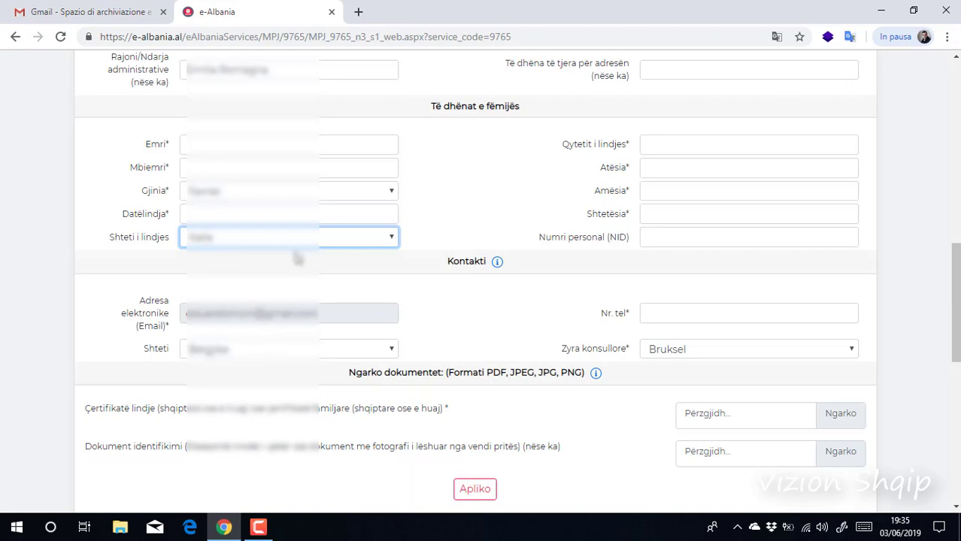
- Go through the child's city of birth, father's name, mother's name, citizenship and personal number fields
{"action": "left_click", "coordinate": [653, 145]}
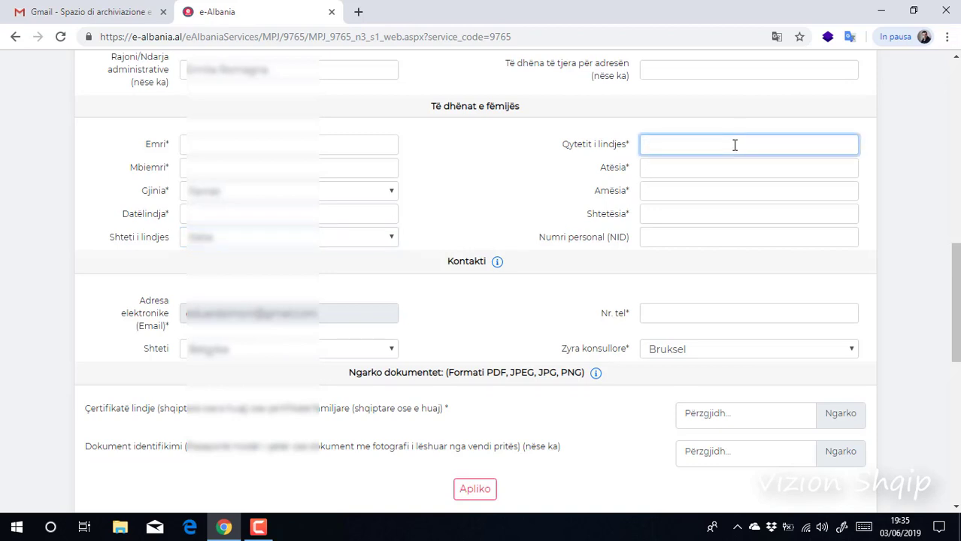
{"action": "left_click", "coordinate": [656, 169]}
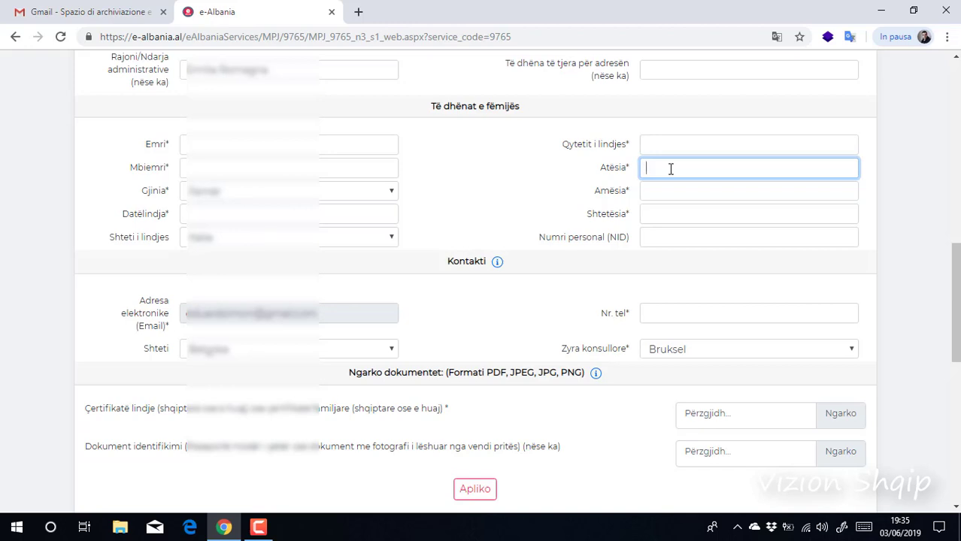
{"action": "left_click", "coordinate": [667, 192]}
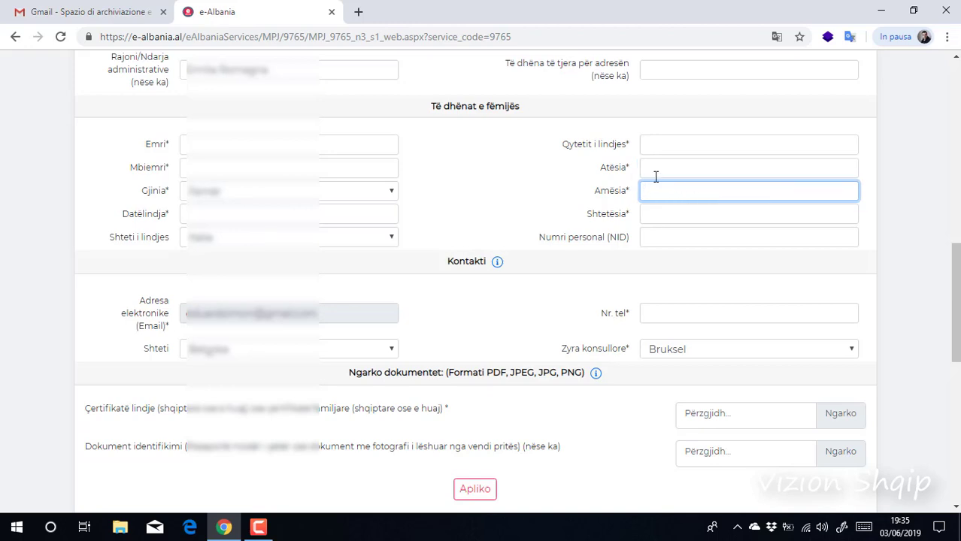
{"action": "left_click", "coordinate": [654, 213]}
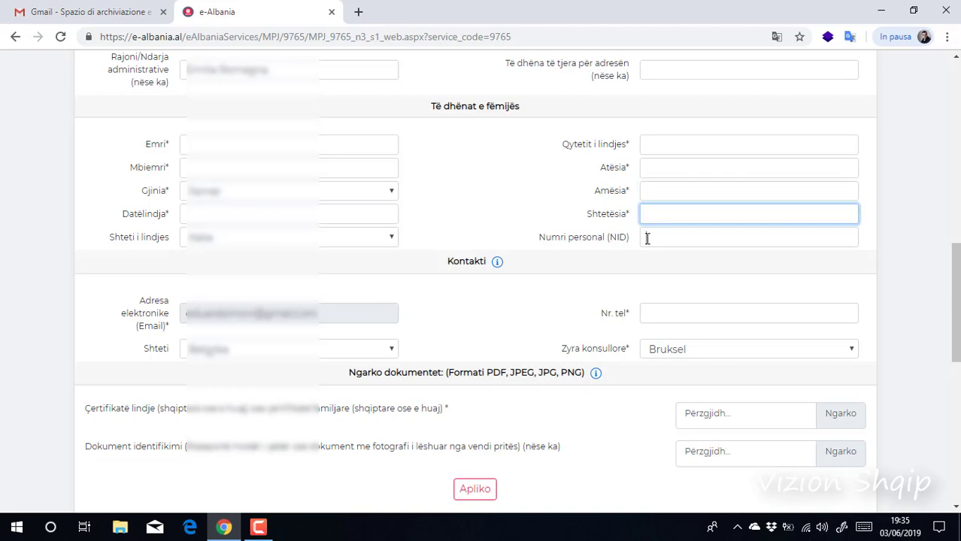
{"action": "left_click", "coordinate": [647, 238]}
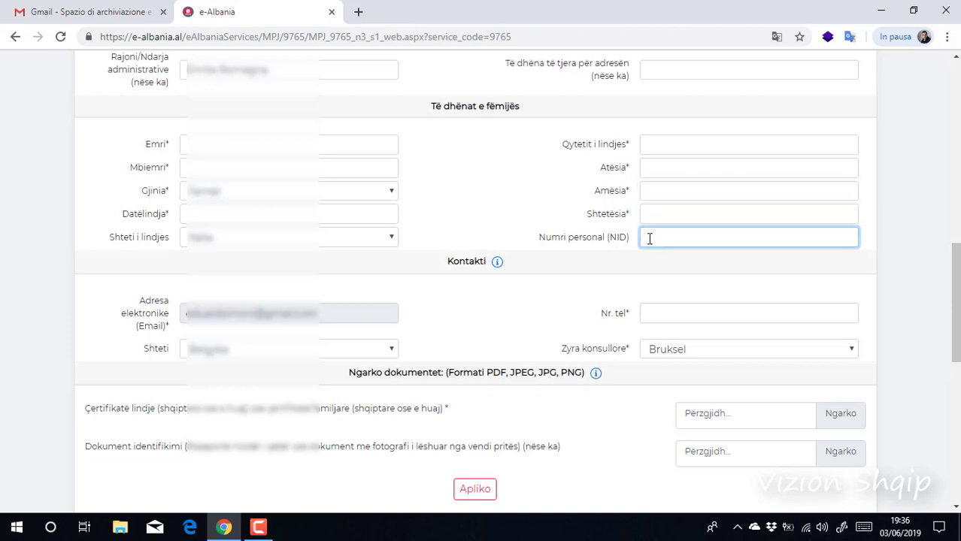
- Set the contact country to Italia with Milano as the consular office, and go to the phone number field
{"action": "scroll", "coordinate": [668, 240], "scroll_direction": "down", "scroll_amount": 1}
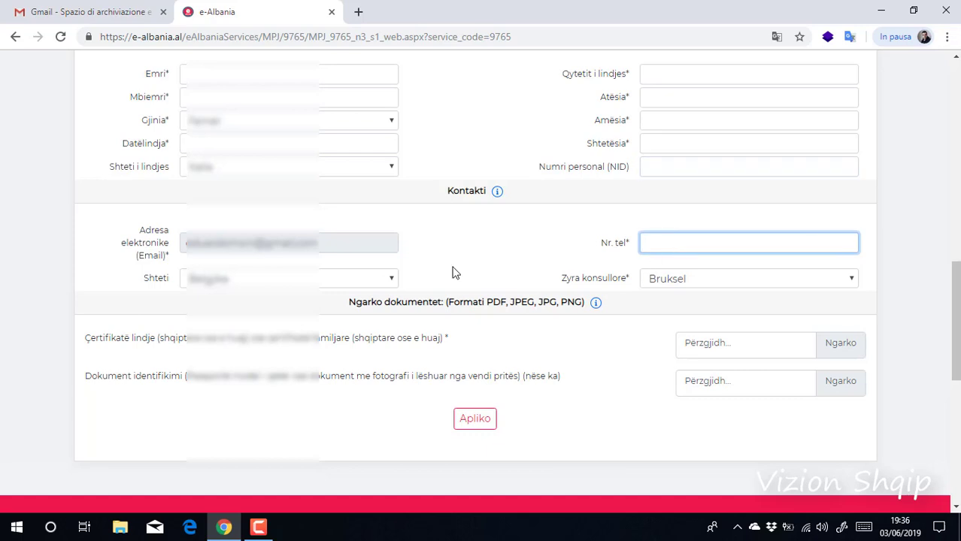
{"action": "left_click", "coordinate": [350, 274]}
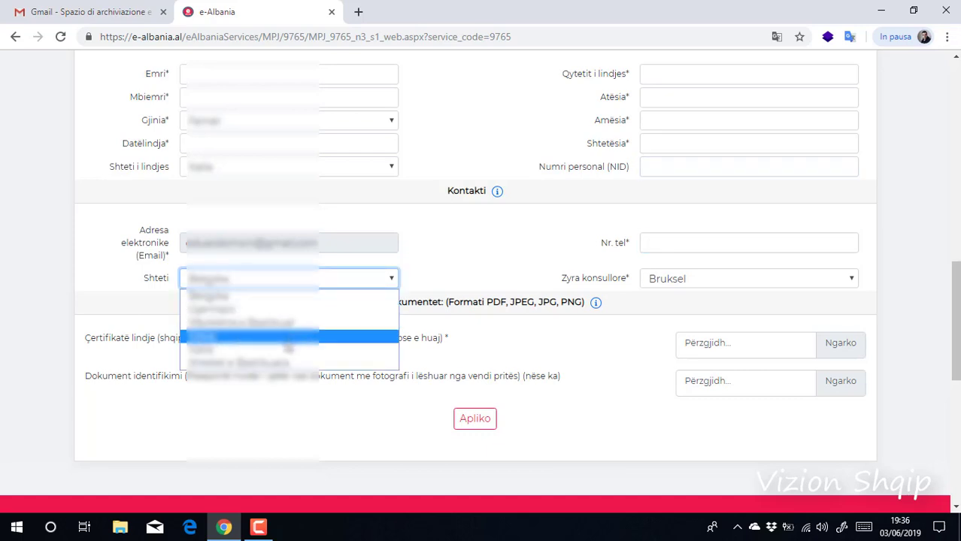
{"action": "left_click", "coordinate": [302, 349]}
{"action": "left_click", "coordinate": [722, 286]}
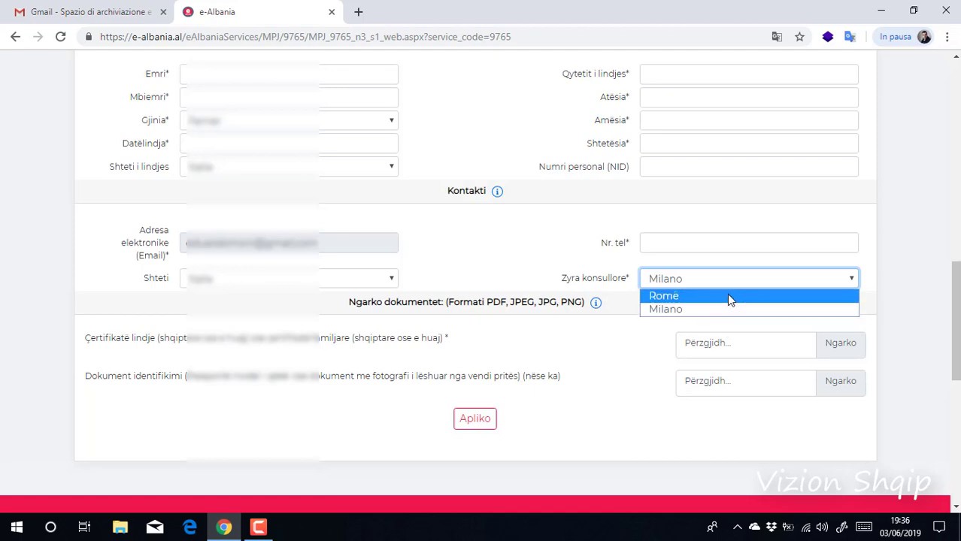
{"action": "left_click", "coordinate": [721, 248]}
- Examine the document upload fields and review the whole application form from the applicant's data down to its end
{"action": "scroll", "coordinate": [719, 382], "scroll_direction": "down", "scroll_amount": 2}
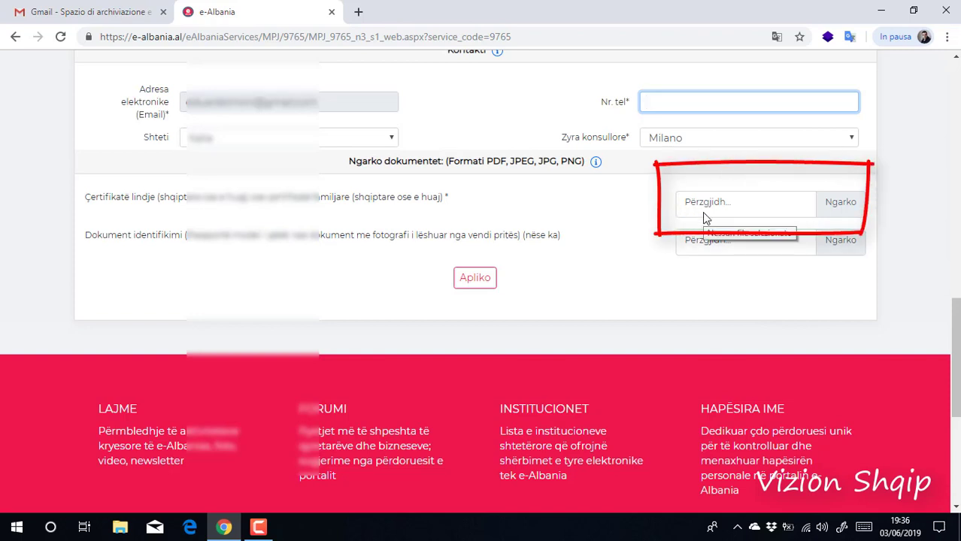
{"action": "scroll", "coordinate": [702, 258], "scroll_direction": "up", "scroll_amount": 4}
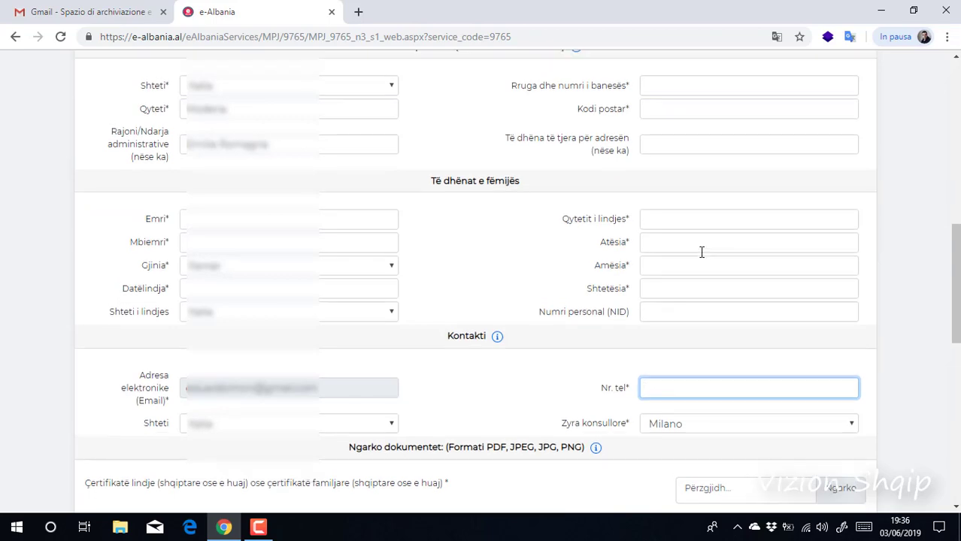
{"action": "scroll", "coordinate": [702, 251], "scroll_direction": "up", "scroll_amount": 3}
{"action": "scroll", "coordinate": [699, 257], "scroll_direction": "up", "scroll_amount": 2}
{"action": "scroll", "coordinate": [591, 256], "scroll_direction": "down", "scroll_amount": 4}
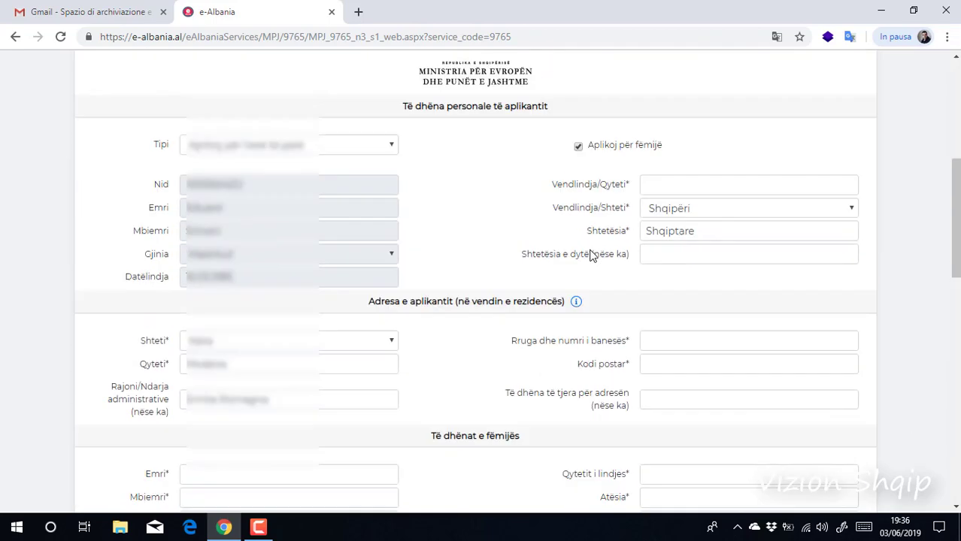
{"action": "scroll", "coordinate": [590, 256], "scroll_direction": "down", "scroll_amount": 4}
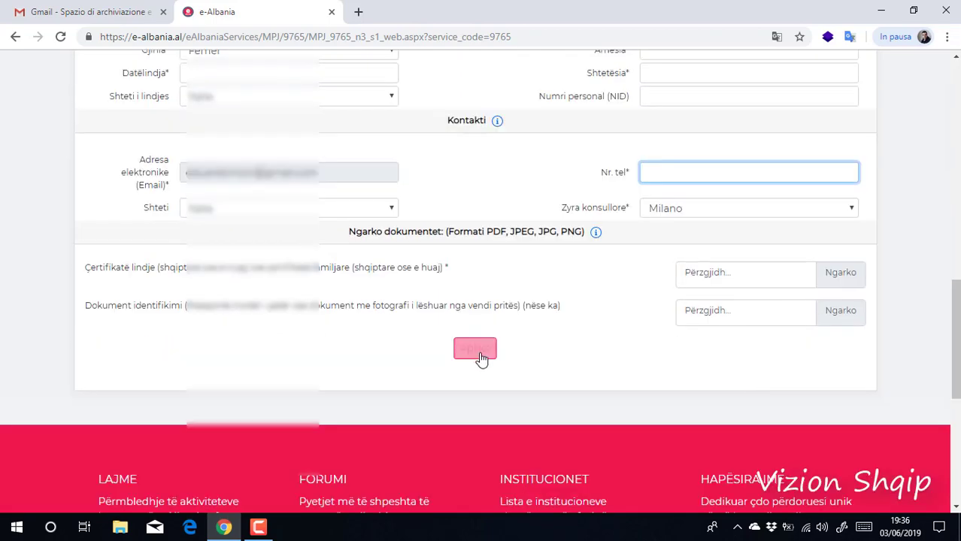
- Look at the Gmail page and return to the e-Albania application form
{"action": "left_click", "coordinate": [461, 359]}
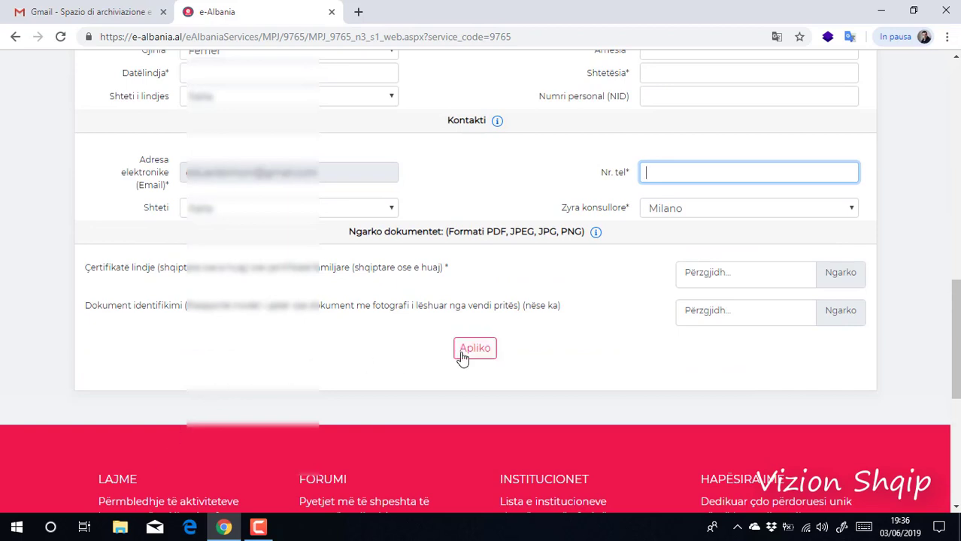
{"action": "left_click", "coordinate": [110, 7]}
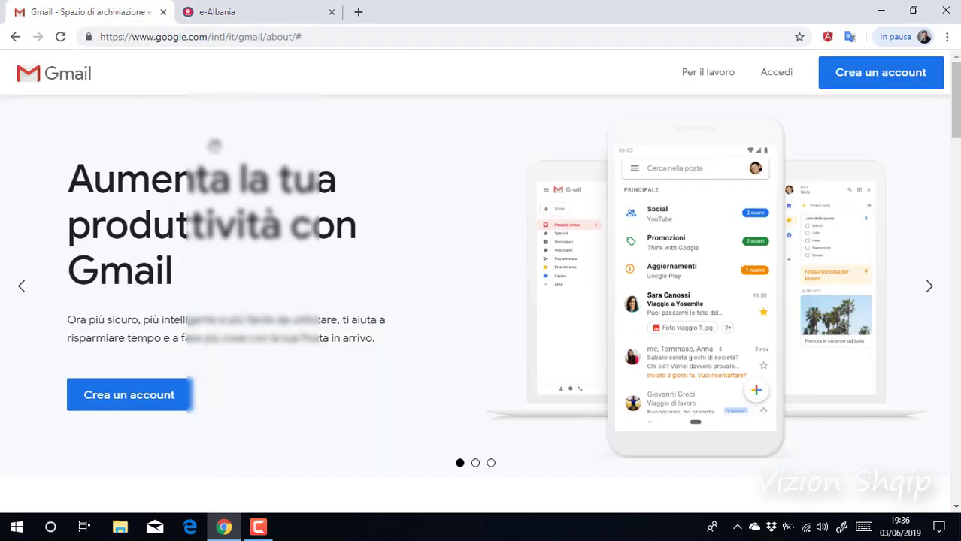
{"action": "key", "text": "ctrl+Tab"}
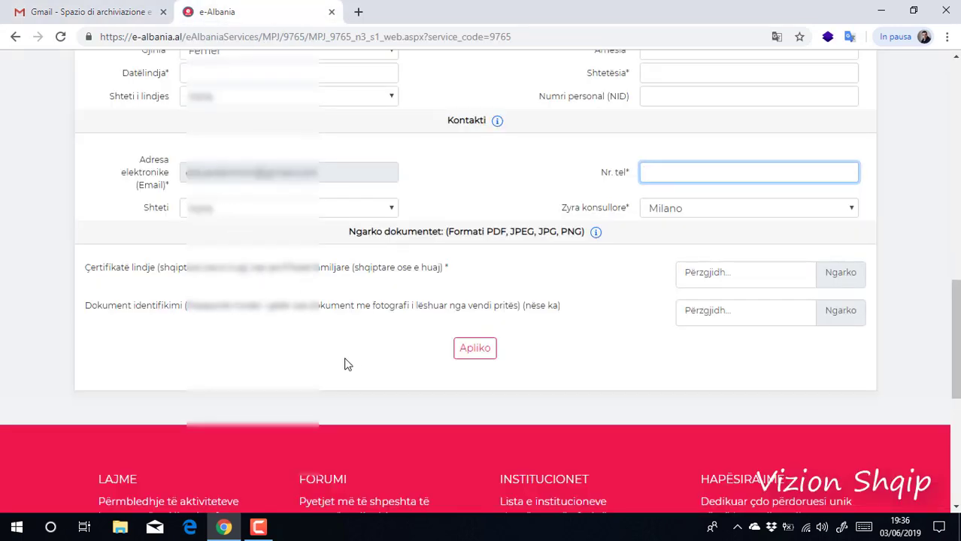
- Recheck the form's fields, try to submit the application, and close the message
{"action": "scroll", "coordinate": [344, 364], "scroll_direction": "up", "scroll_amount": 3}
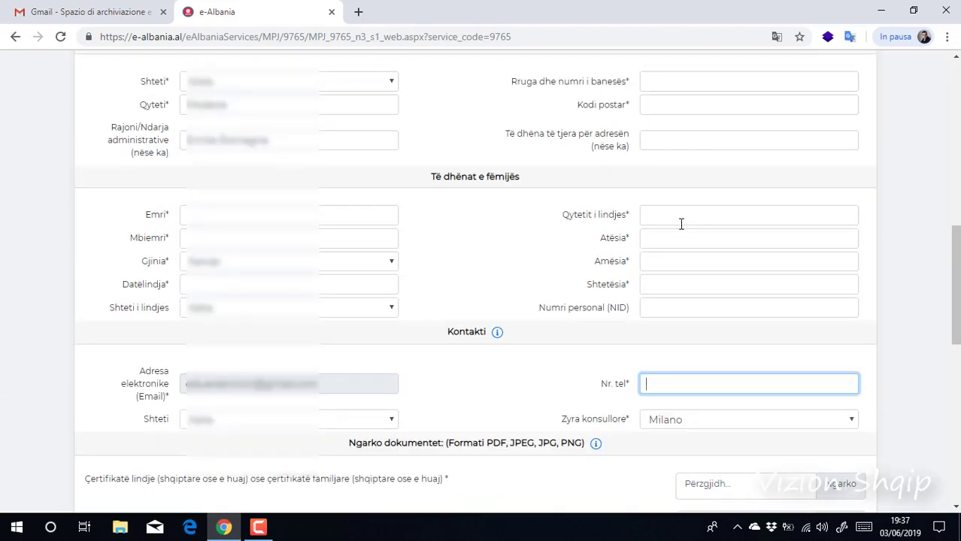
{"action": "scroll", "coordinate": [682, 224], "scroll_direction": "down", "scroll_amount": 3}
{"action": "left_click", "coordinate": [458, 354]}
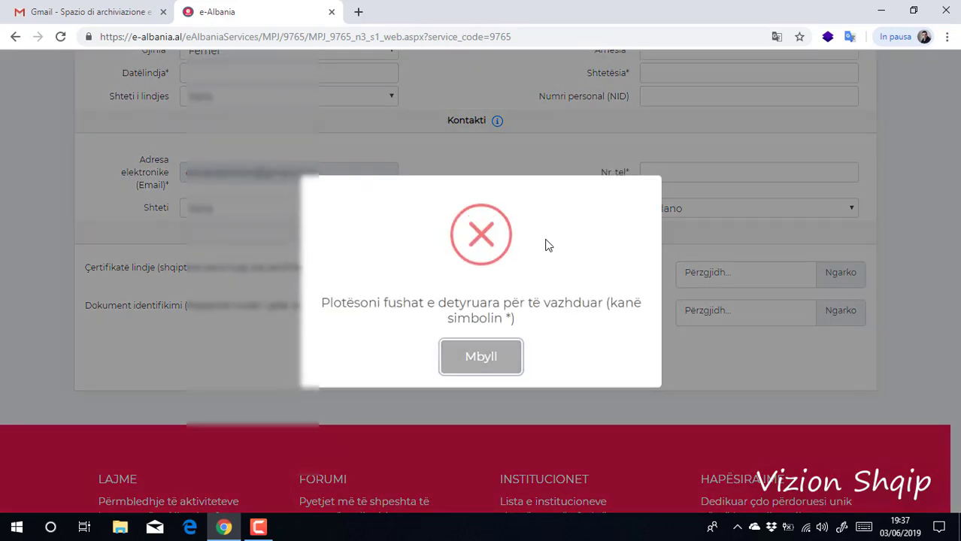
{"action": "left_click", "coordinate": [481, 356]}
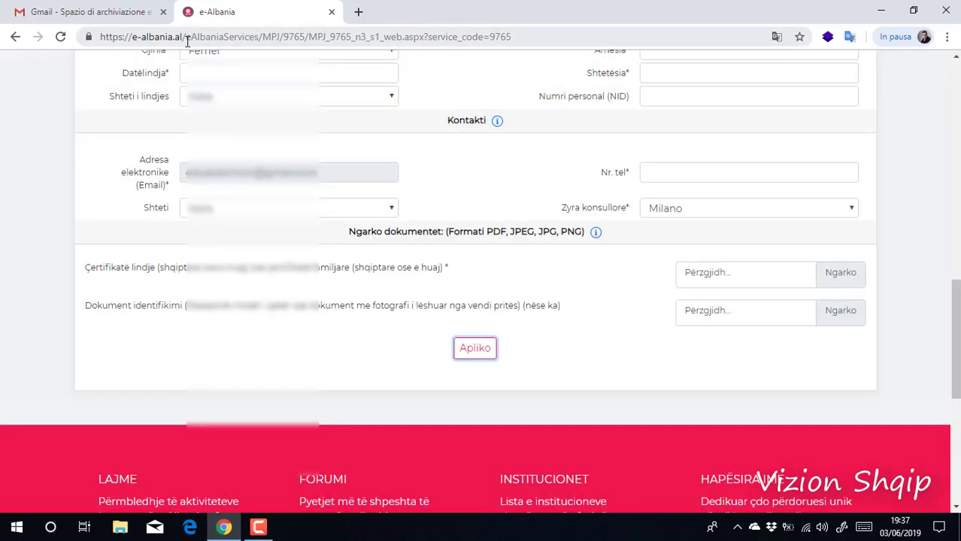